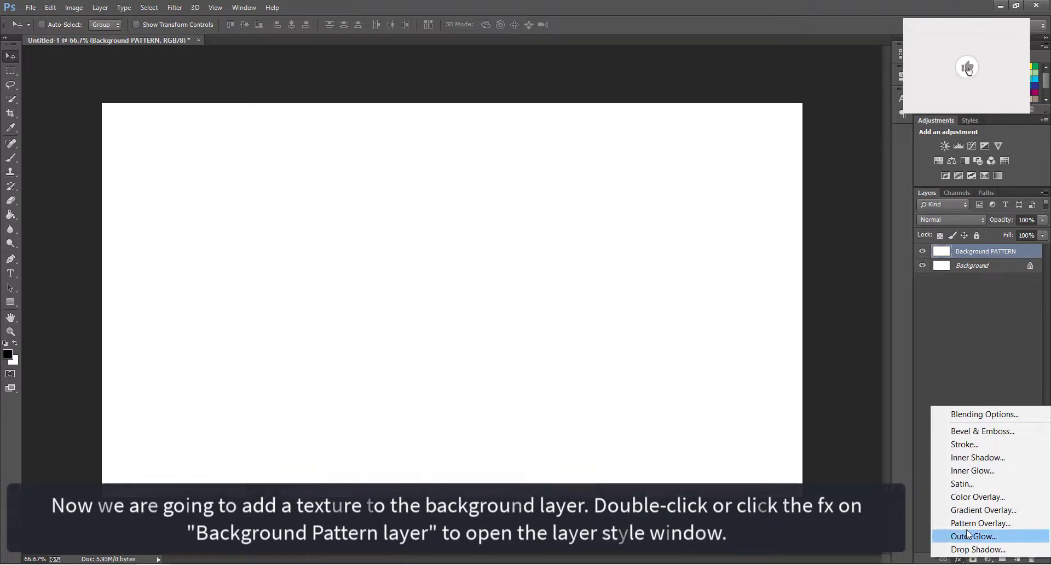
- Add a Pattern Overlay to the Background PATTERN layer using Dark_Pattern loaded from the MetalKid_assets folder
click(974, 522)
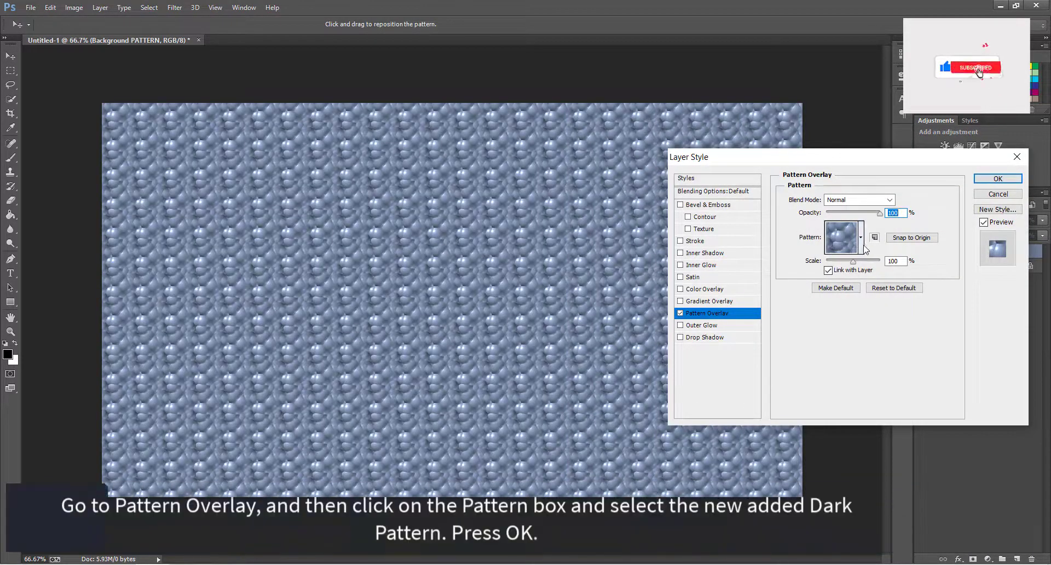
click(861, 237)
click(903, 266)
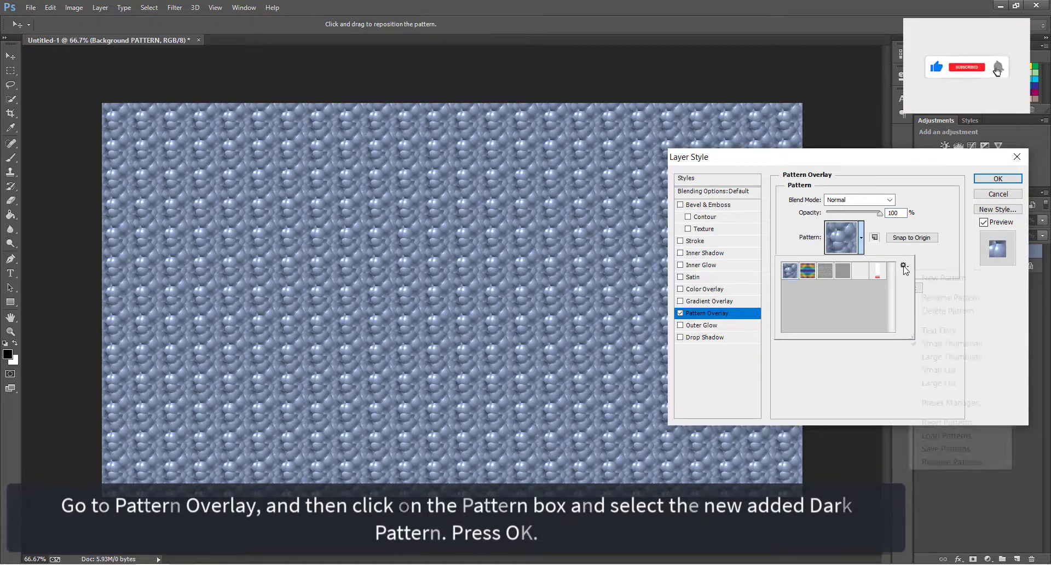
click(935, 434)
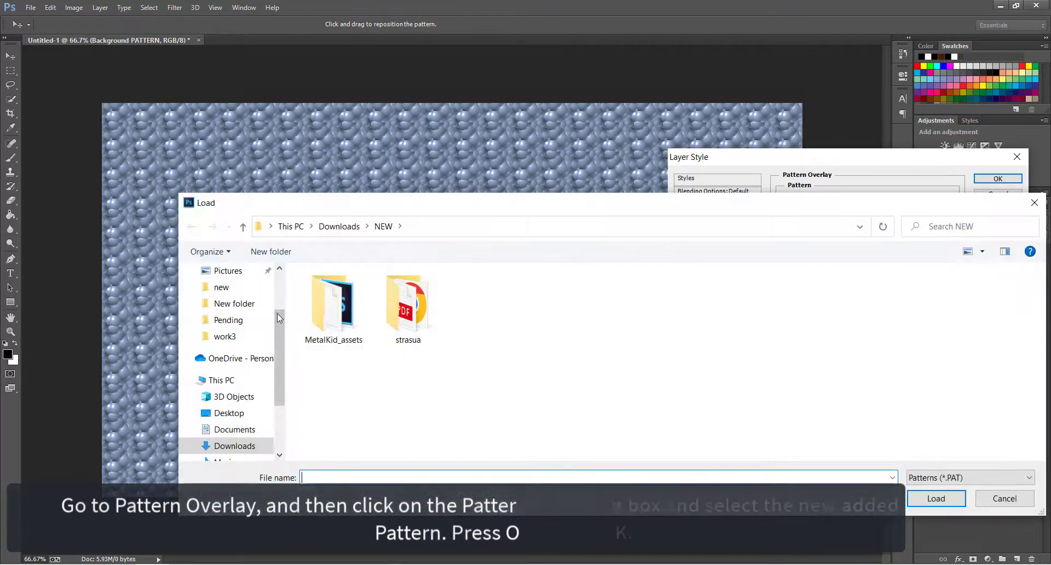
double_click(337, 322)
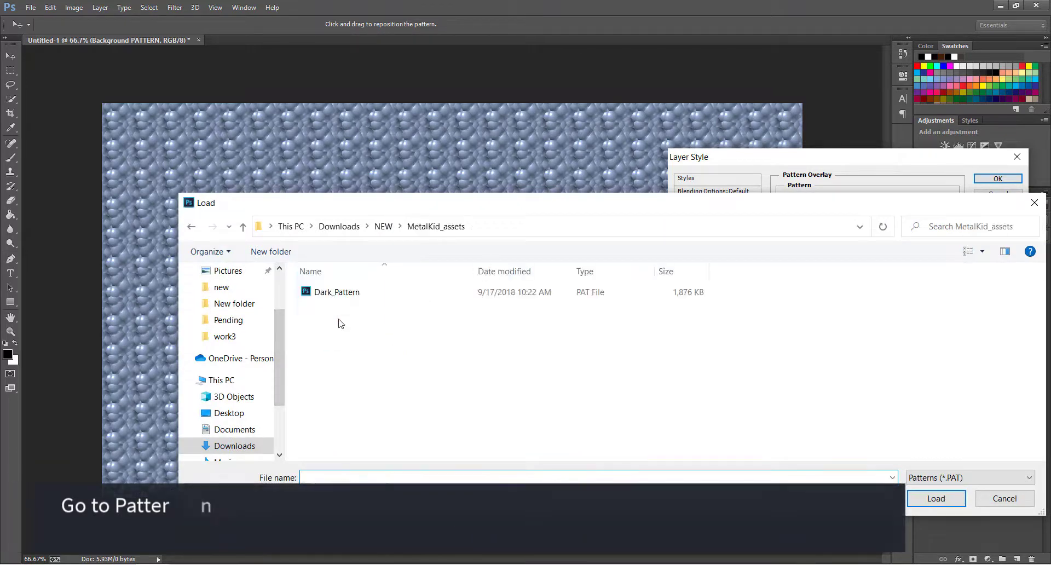
double_click(376, 291)
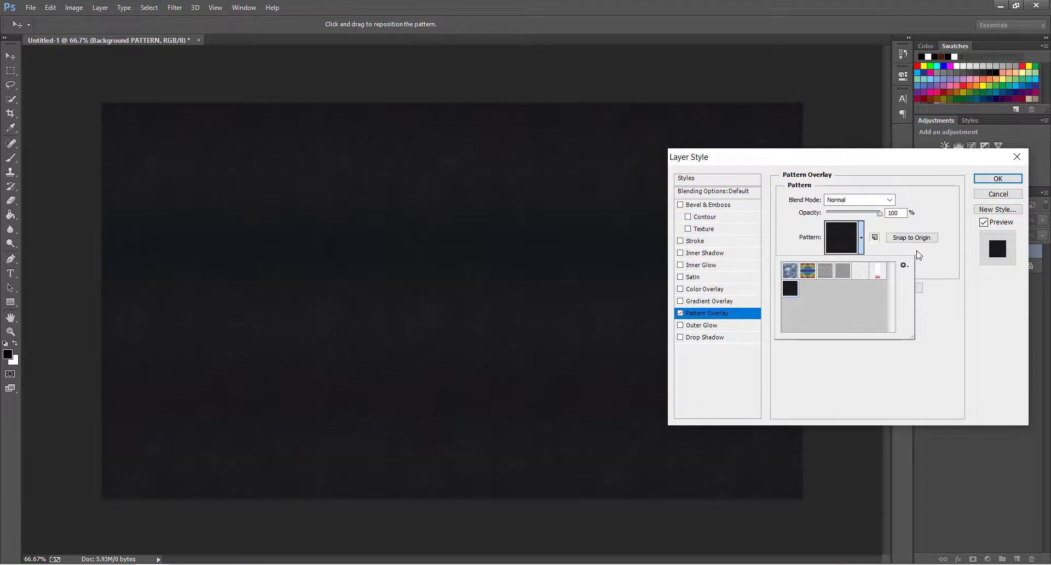
click(942, 218)
- Add an Inner Shadow to the background layer with Normal blend mode, black color and 100% opacity
click(705, 253)
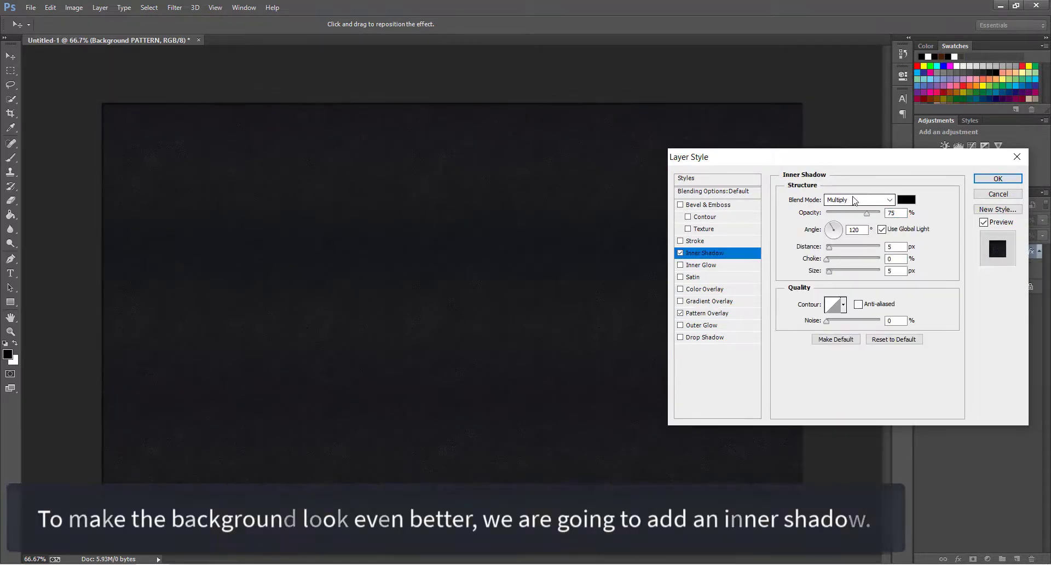
click(855, 200)
click(865, 208)
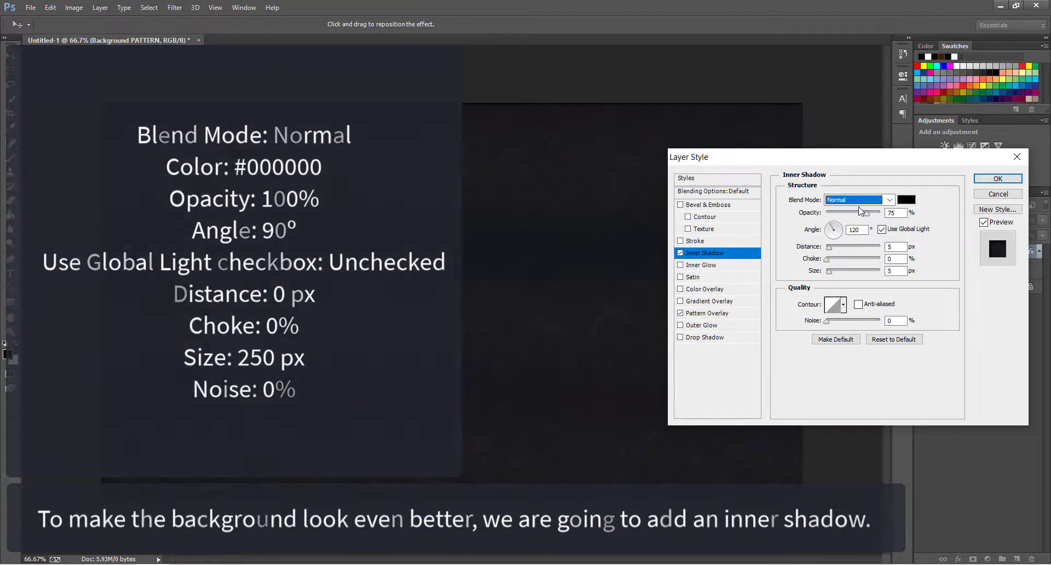
click(907, 201)
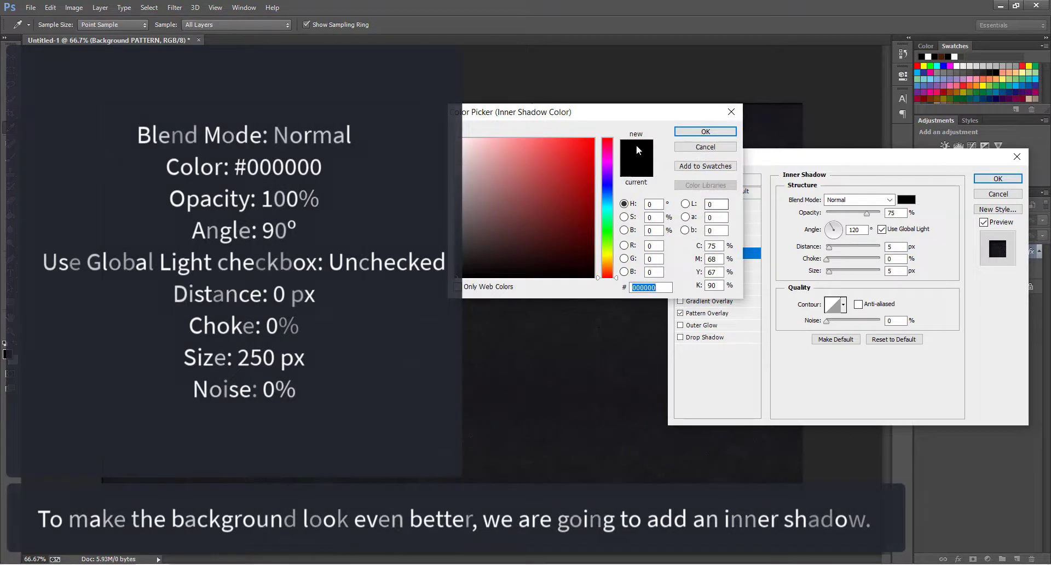
click(706, 131)
click(880, 213)
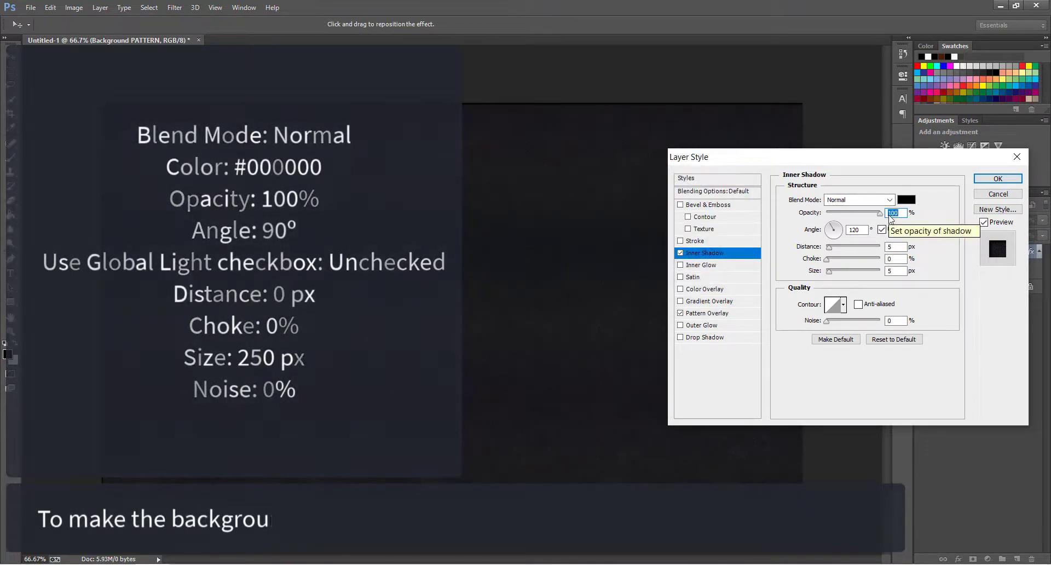
- Turn off global light for the inner shadow, set angle 90°, distance 0 px and size 250 px, and apply the layer style
click(881, 229)
double_click(858, 230)
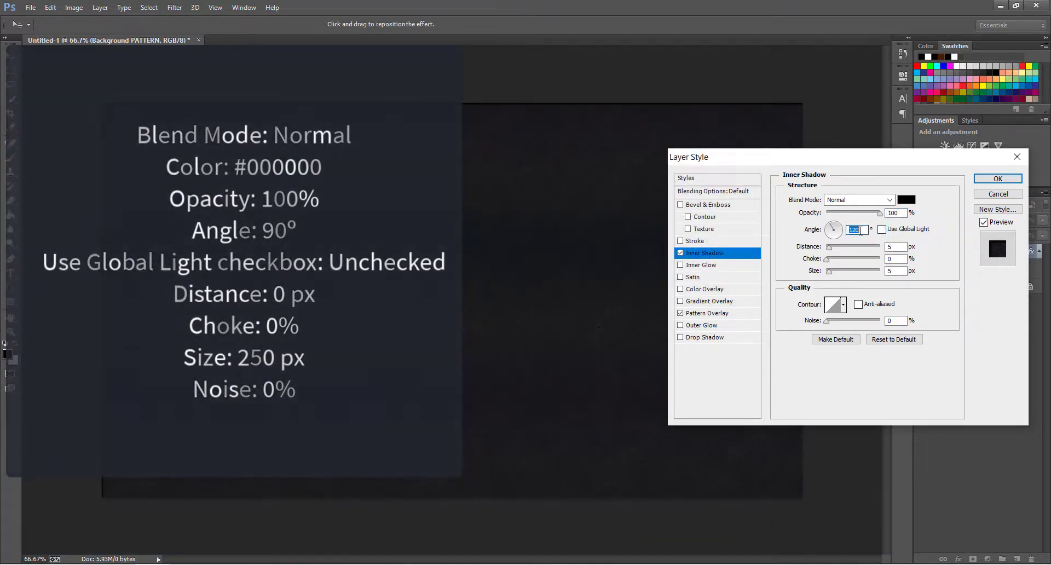
text(90)
double_click(894, 247)
text(0)
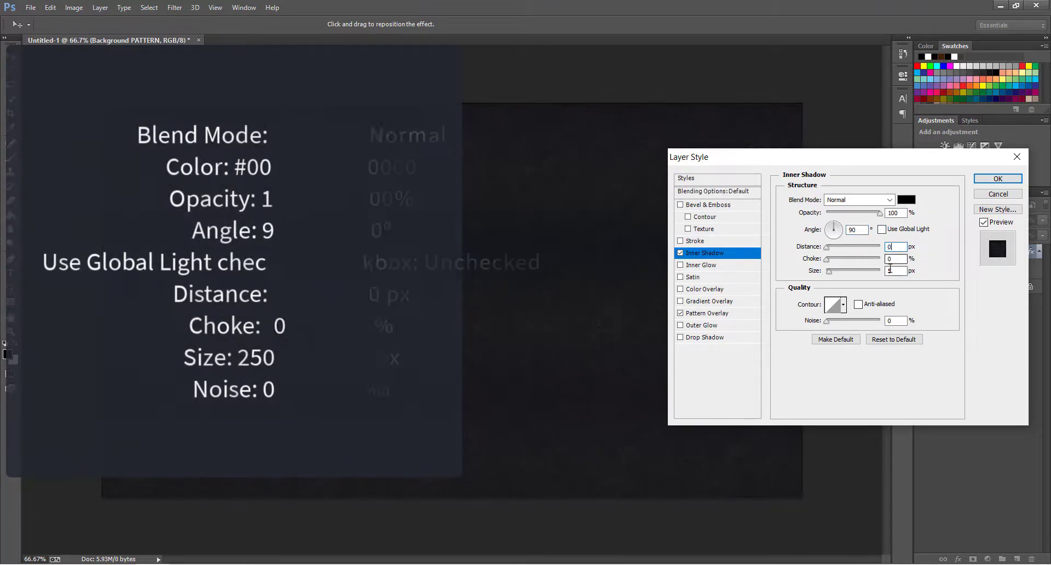
click(894, 271)
text(250)
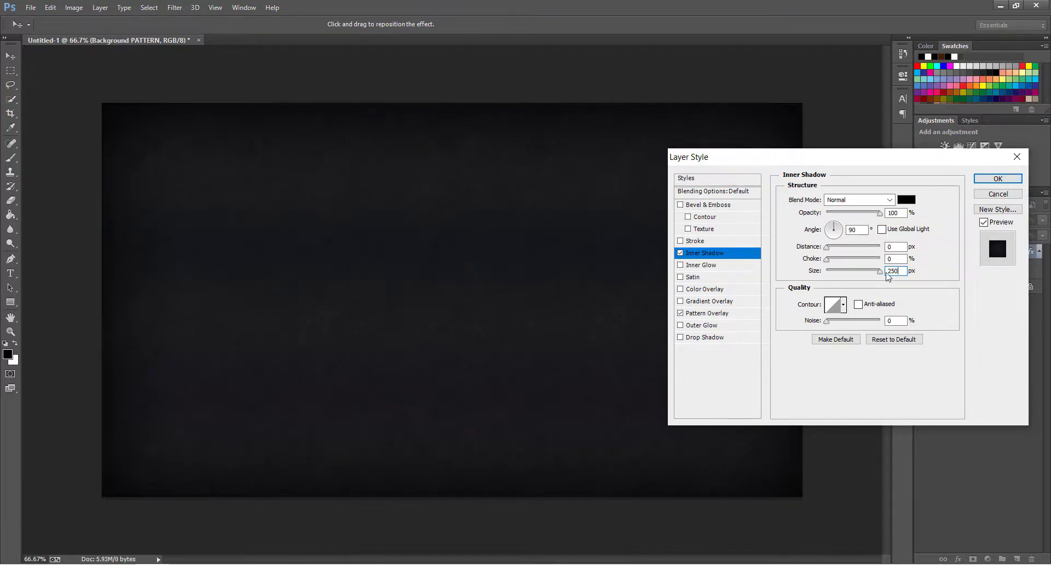
click(998, 179)
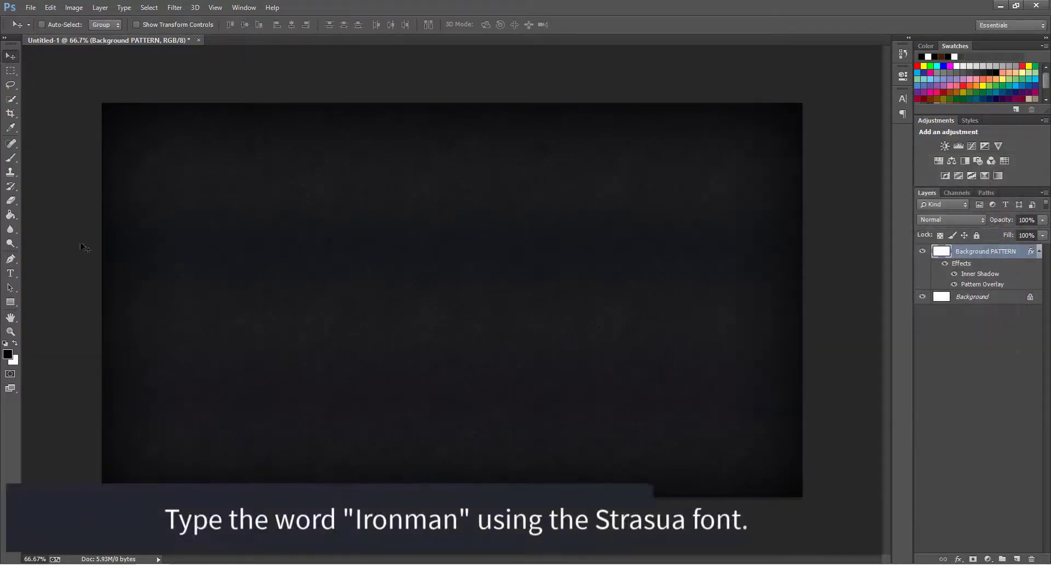
- Add a text layer reading IRONMAN in uppercase on the canvas
click(11, 274)
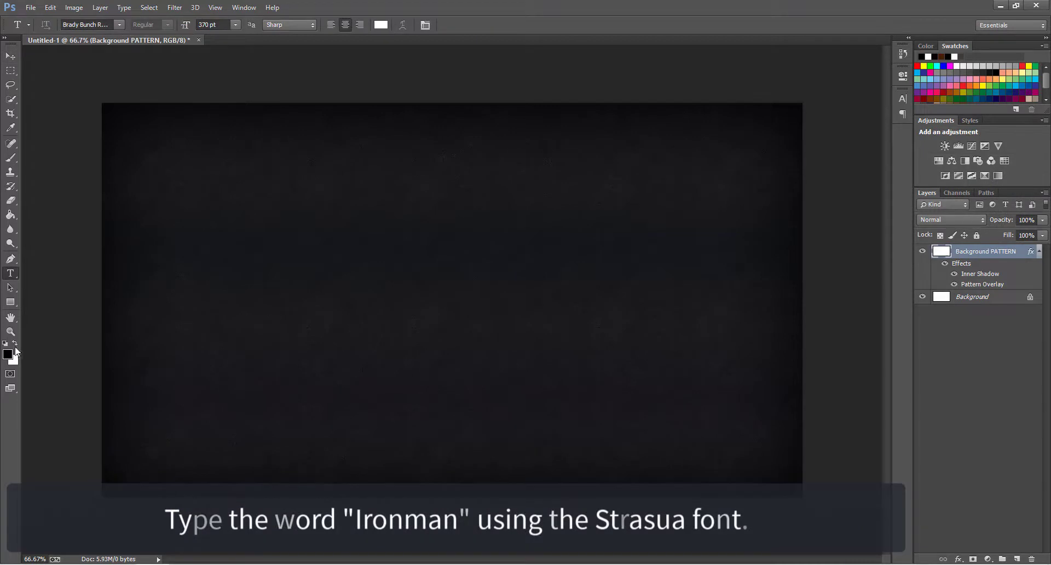
click(277, 329)
text(ir)
key(Caps_Lock)
key(BackSpace)
key(BackSpace)
text(I)
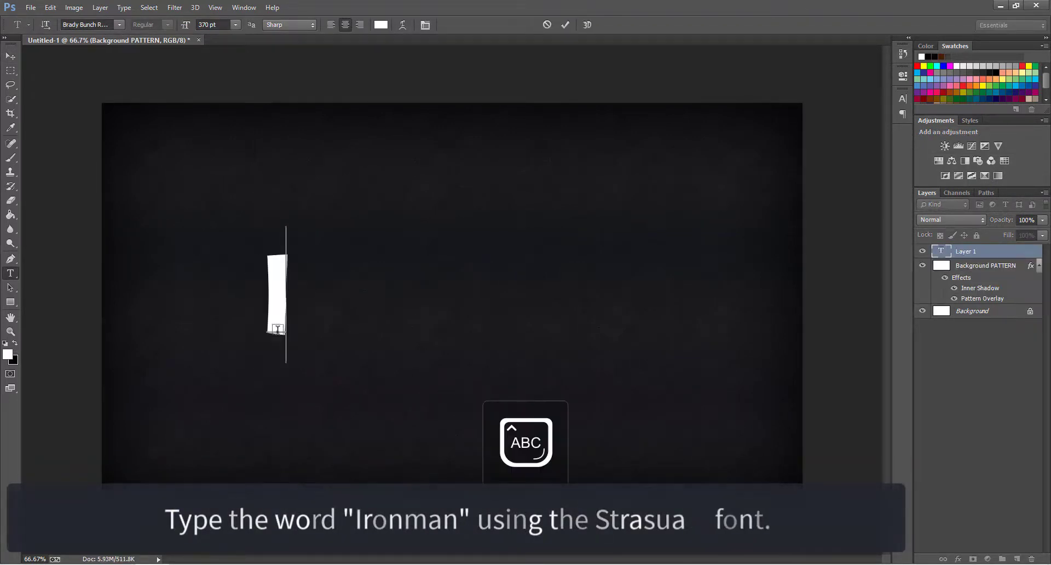
text(RONMAN)
- Set all of the IRONMAN text to the Strasua font at 339 pt
key(ctrl+a)
click(92, 25)
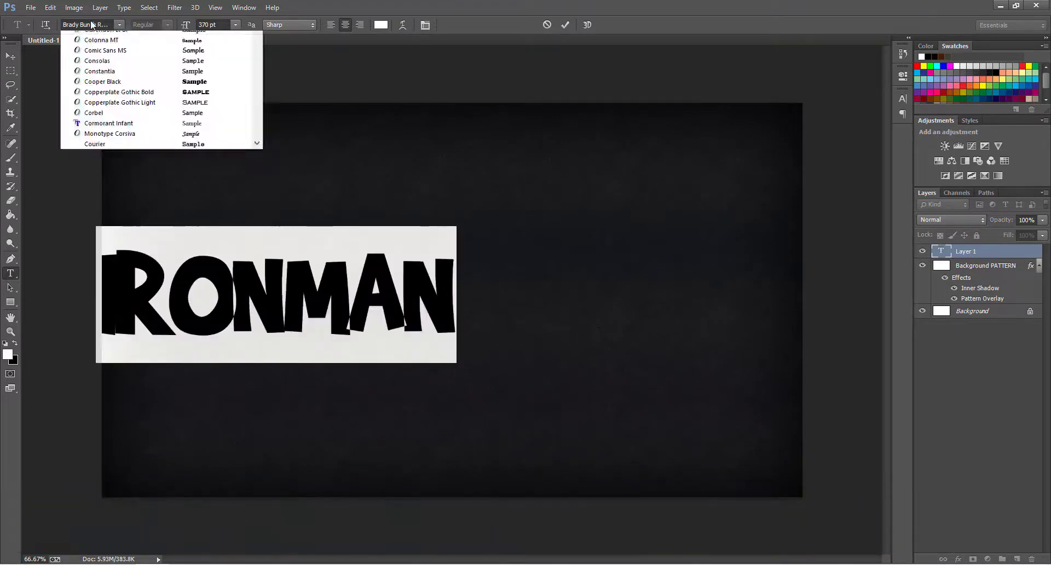
click(91, 24)
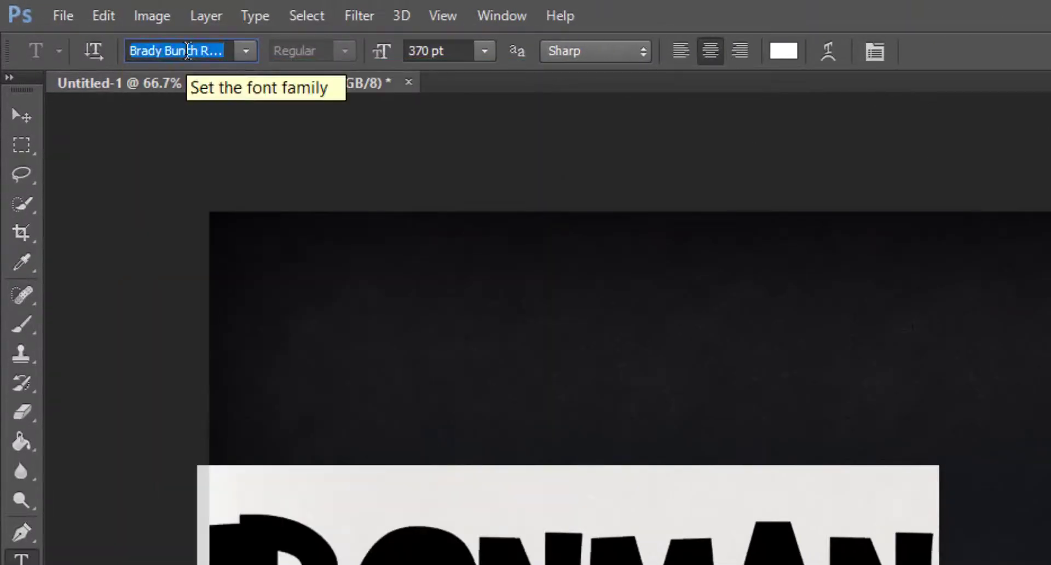
text(Strasua)
key(Tab)
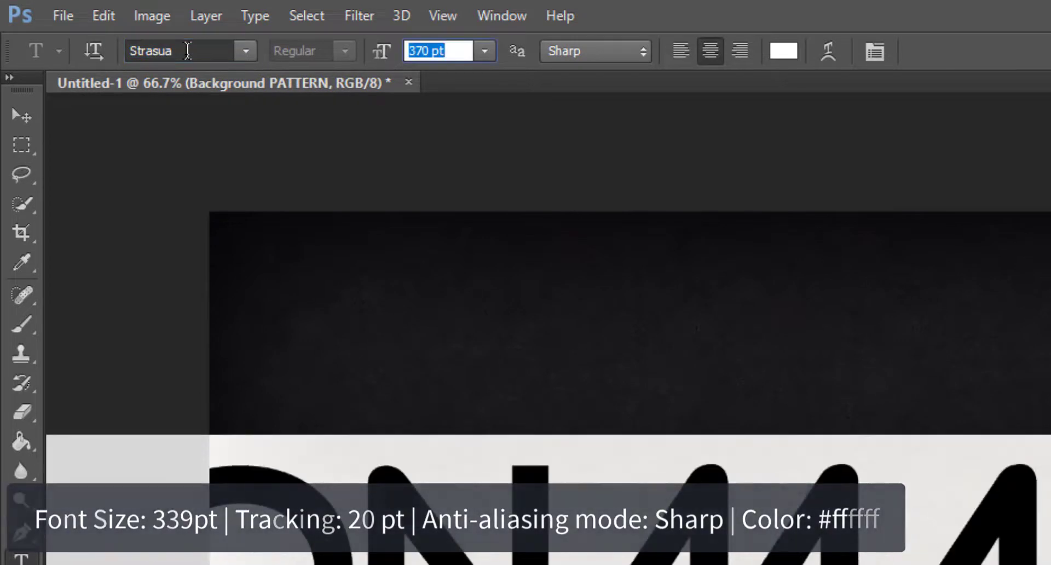
mouse_move(380, 49)
mouse_down()
mouse_move(364, 51)
mouse_move(382, 53)
mouse_up()
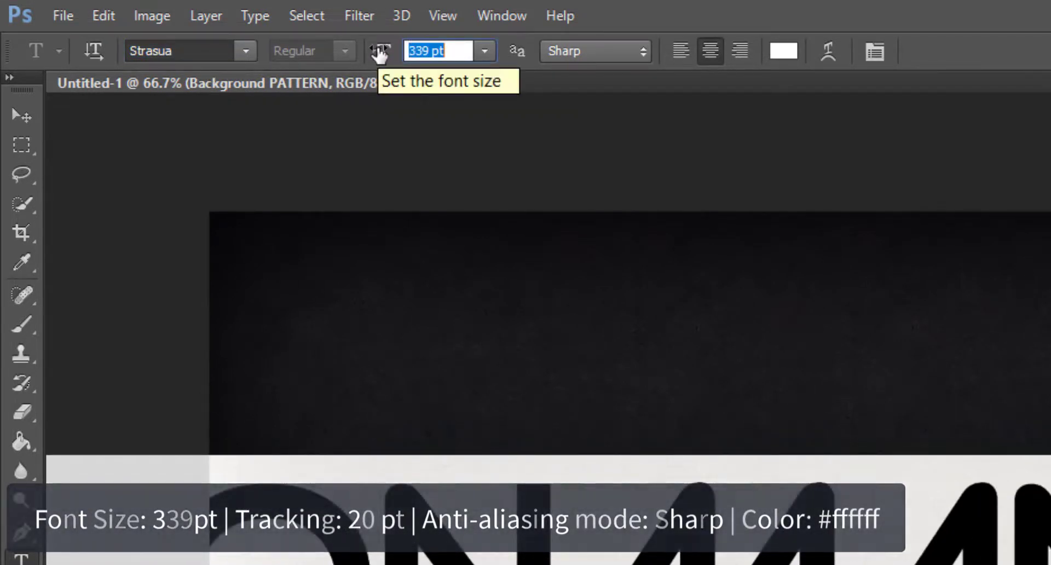
- Set the text's leading to 20 pt and its tracking to 0, and commit the text edit
click(830, 51)
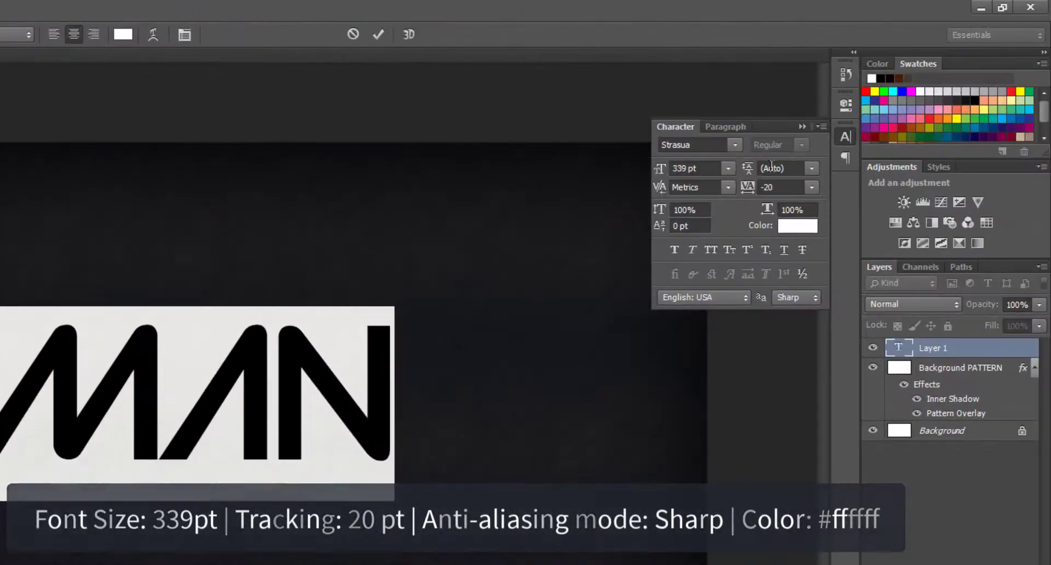
click(779, 169)
double_click(779, 170)
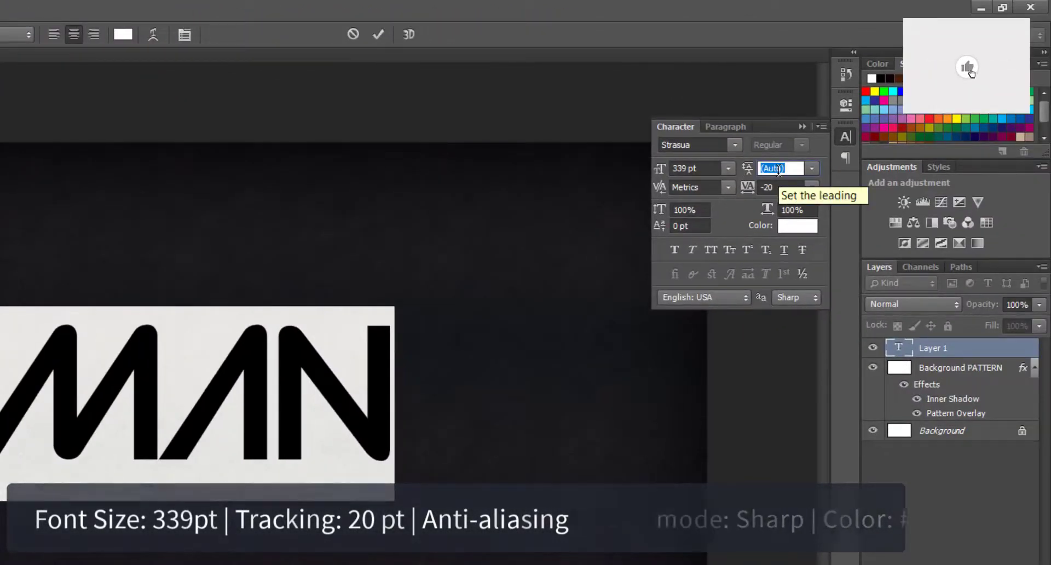
text(20PX)
click(692, 186)
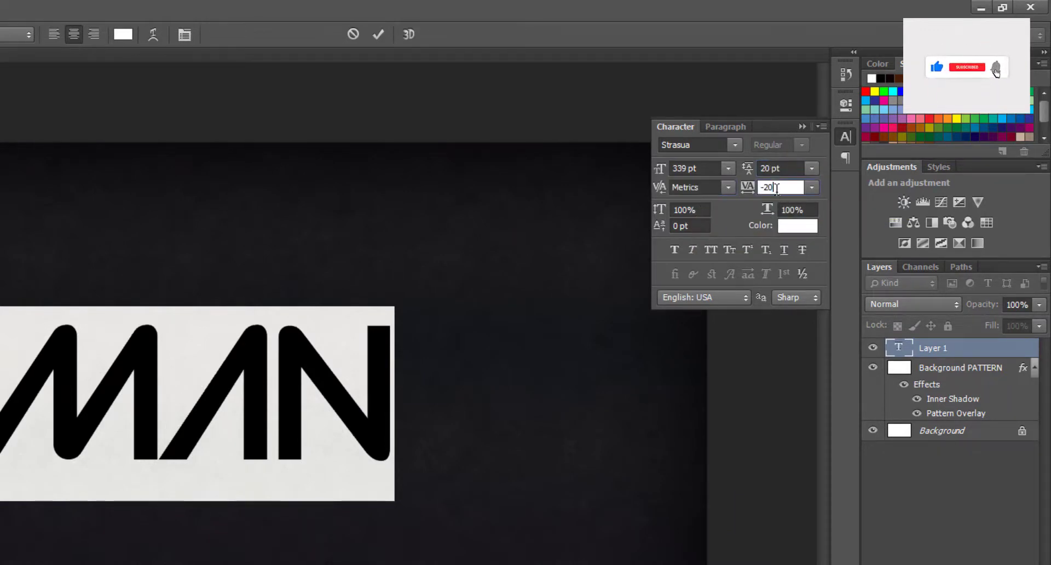
key(BackSpace)
key(BackSpace)
key(BackSpace)
text(0)
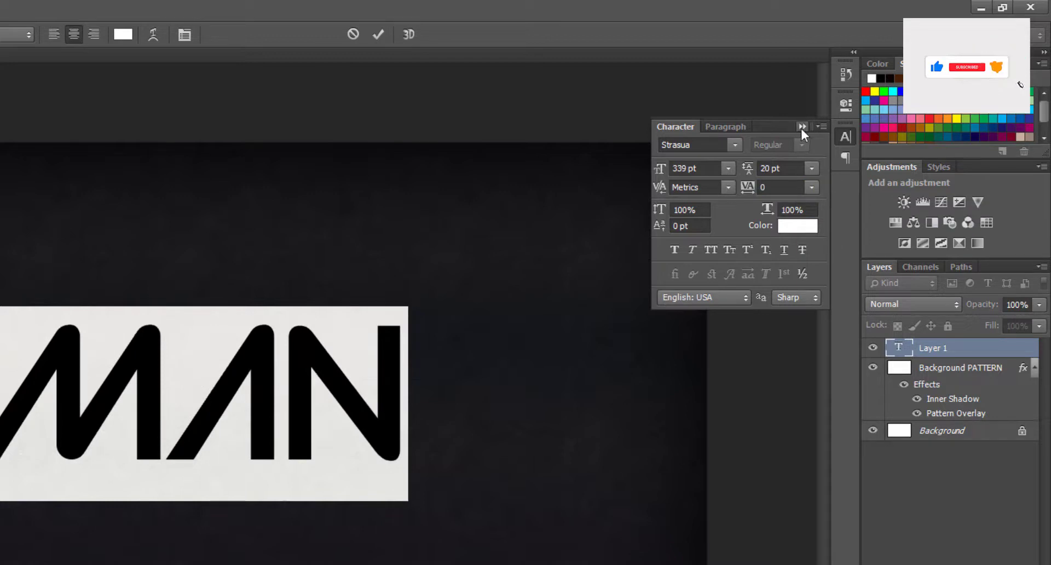
click(801, 127)
click(378, 34)
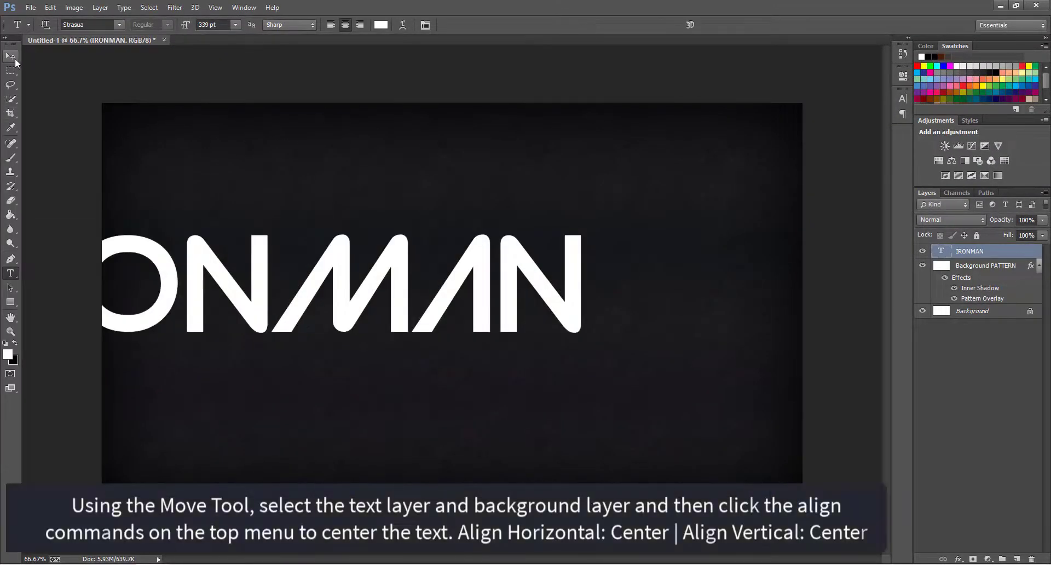
- Center the IRONMAN text vertically and horizontally on the whole canvas
click(15, 59)
key(ctrl+a)
click(244, 25)
click(291, 27)
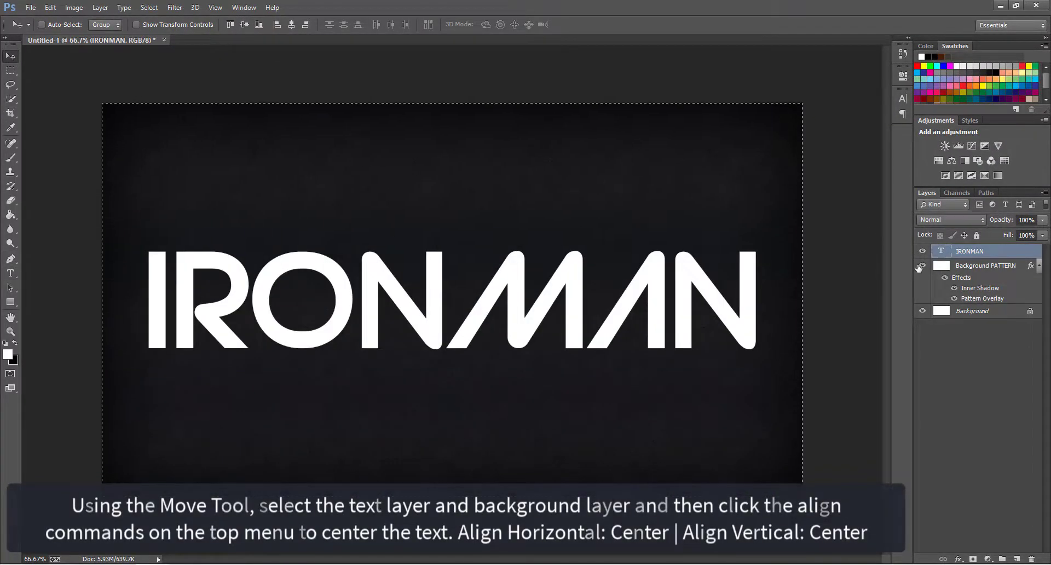
- Reduce the IRONMAN text's font size to 288 pt and commit the change
double_click(942, 252)
drag(188, 25, 160, 28)
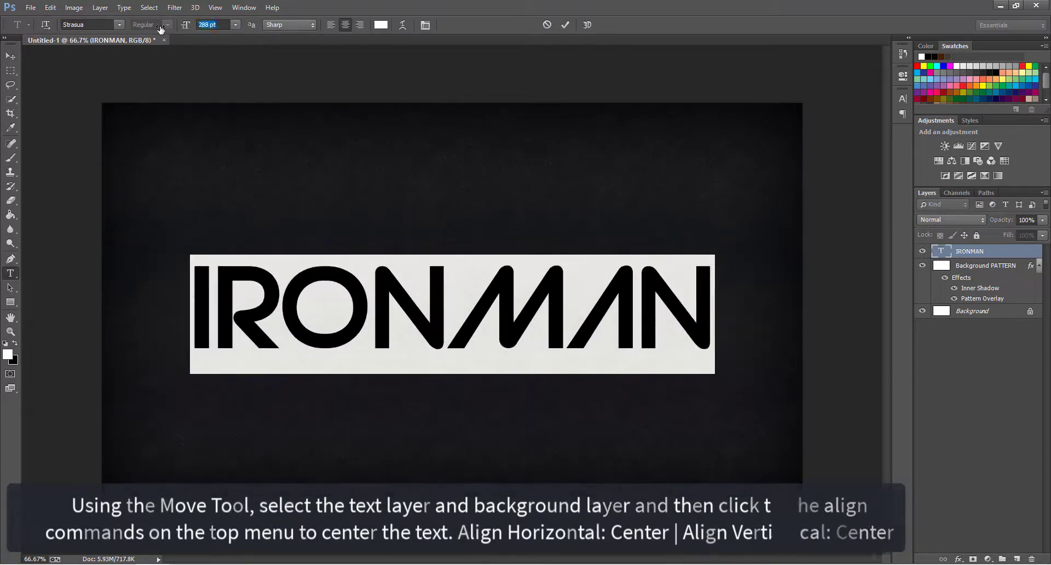
click(564, 25)
key(v)
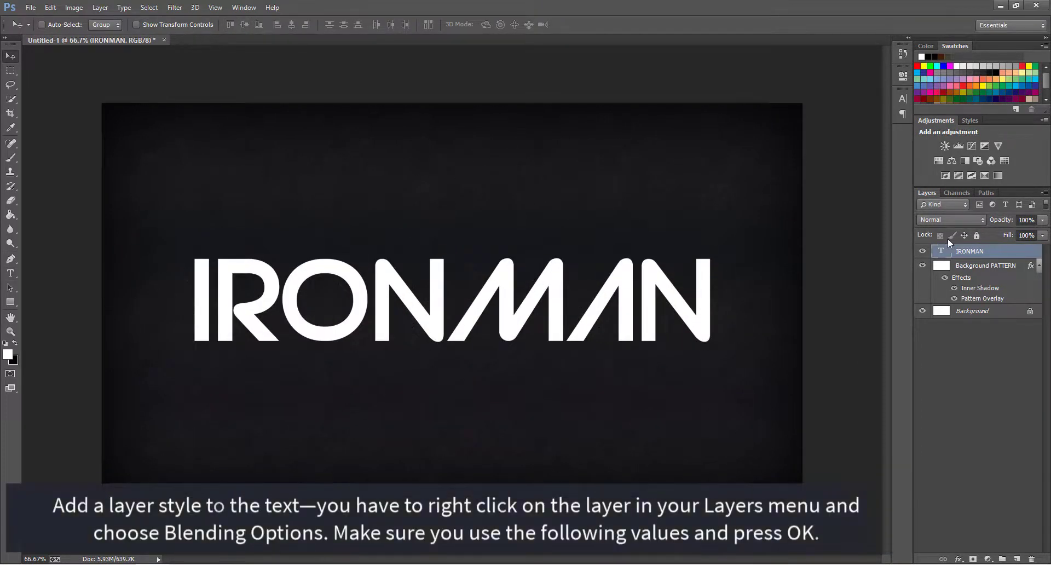
- Enable Blend Interior Effects as Group in the IRONMAN layer's blending options
double_click(994, 253)
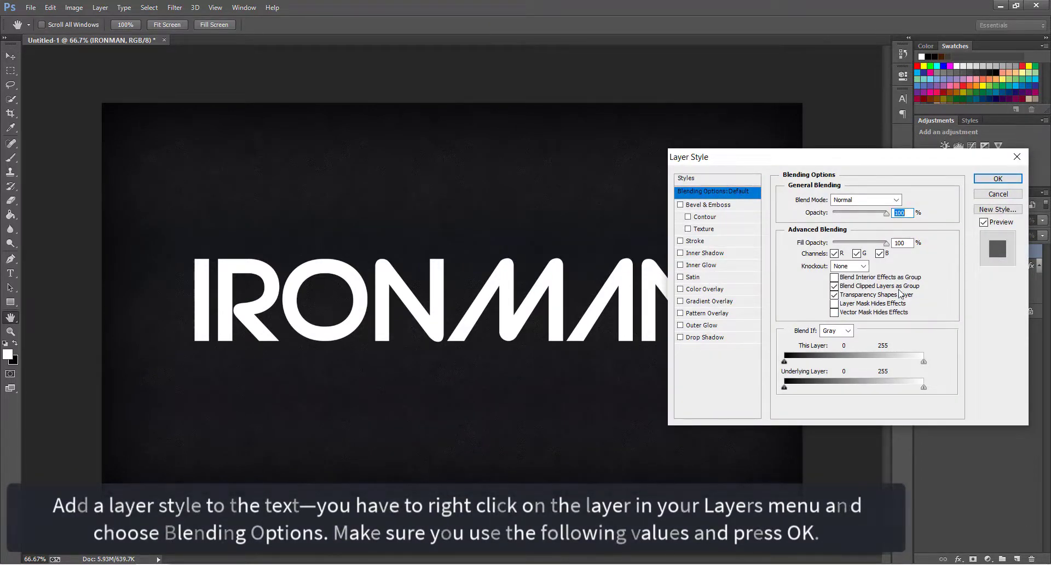
click(872, 278)
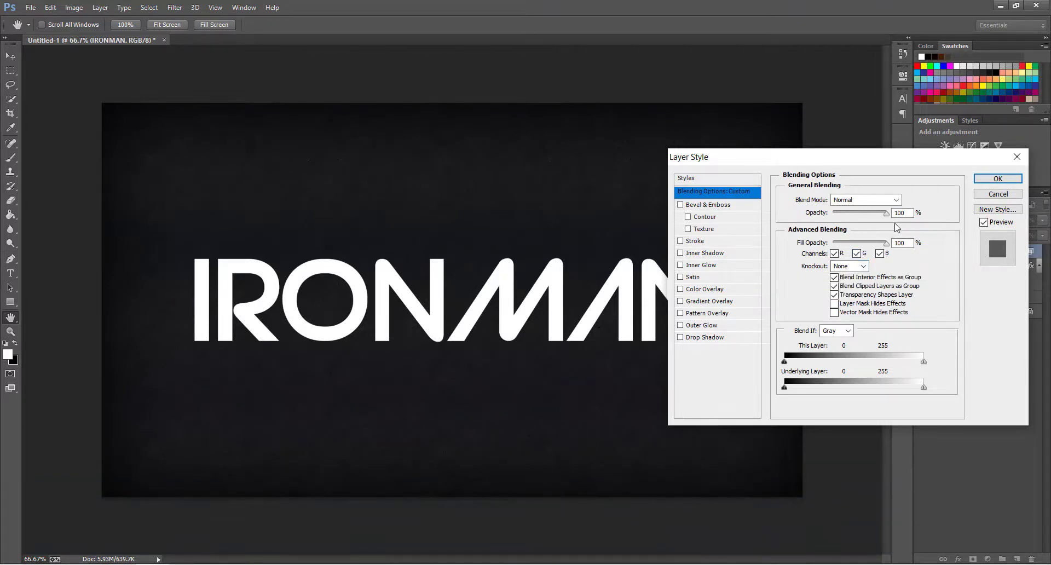
click(997, 179)
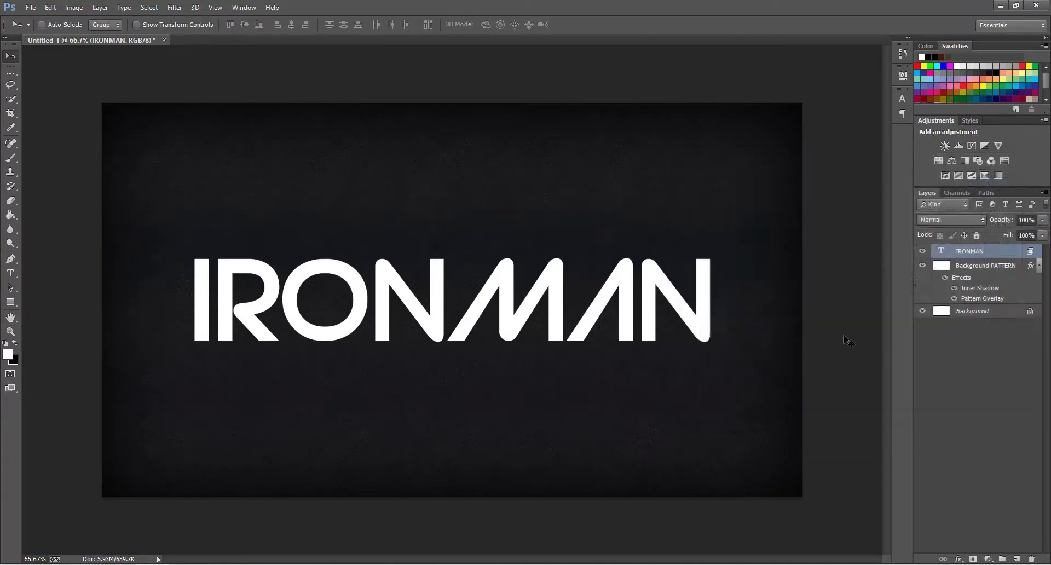
- Add a Drop Shadow to the IRONMAN layer with Normal blend mode and 70% opacity
click(957, 559)
click(964, 547)
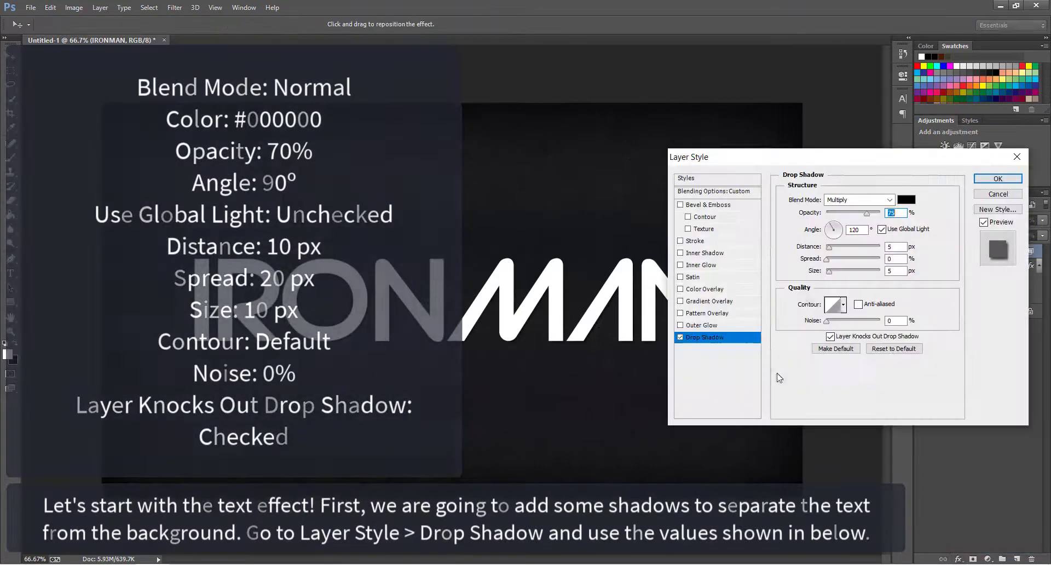
click(858, 199)
click(867, 209)
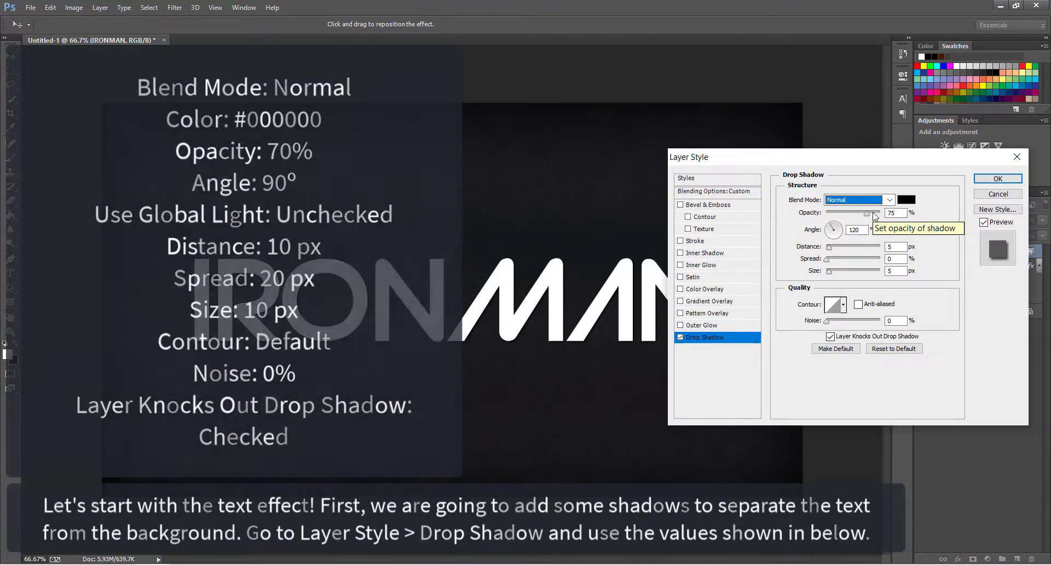
double_click(892, 213)
text(70)
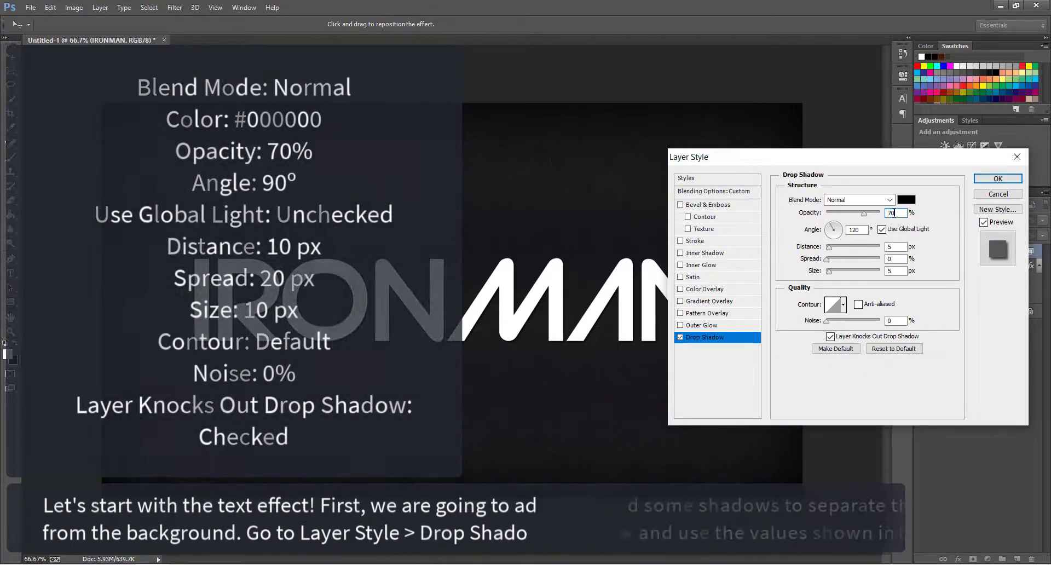
- Set the drop shadow to a 90° angle without global light, with 10 px distance, 20% spread and 10 px size
click(882, 228)
double_click(855, 229)
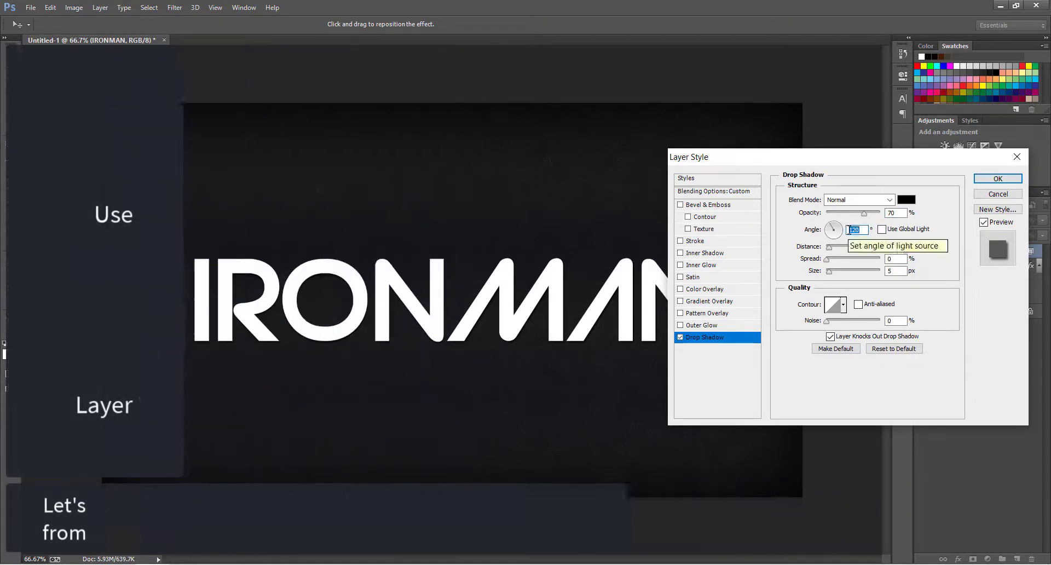
text(90)
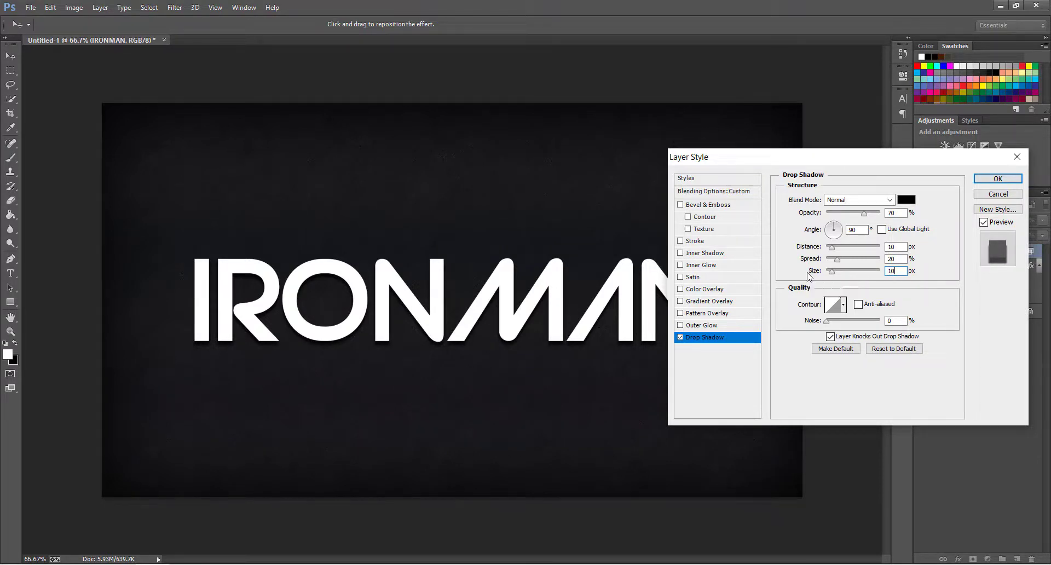
- Add a Gradient Overlay to the IRONMAN layer with its scale set to 150%
click(715, 302)
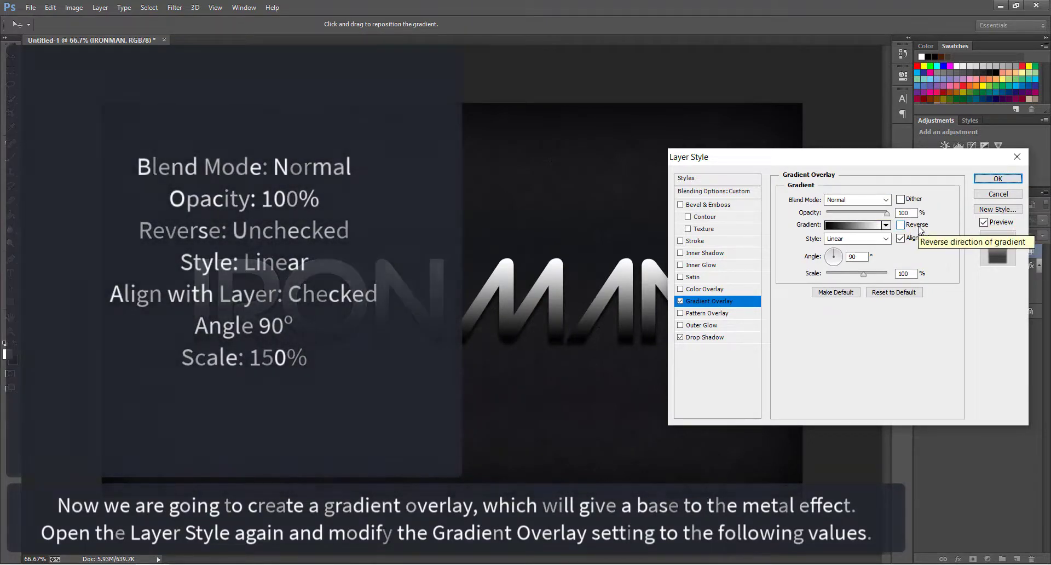
double_click(899, 276)
text(150)
- Open the overlay gradient for editing and set its first color stop to #0d1117
click(858, 225)
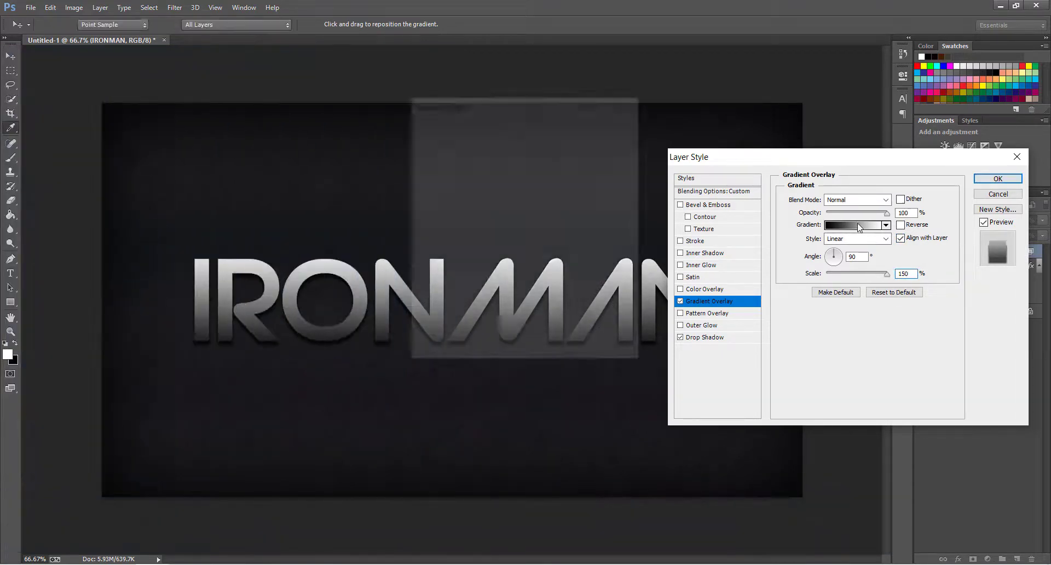
drag(495, 107, 621, 140)
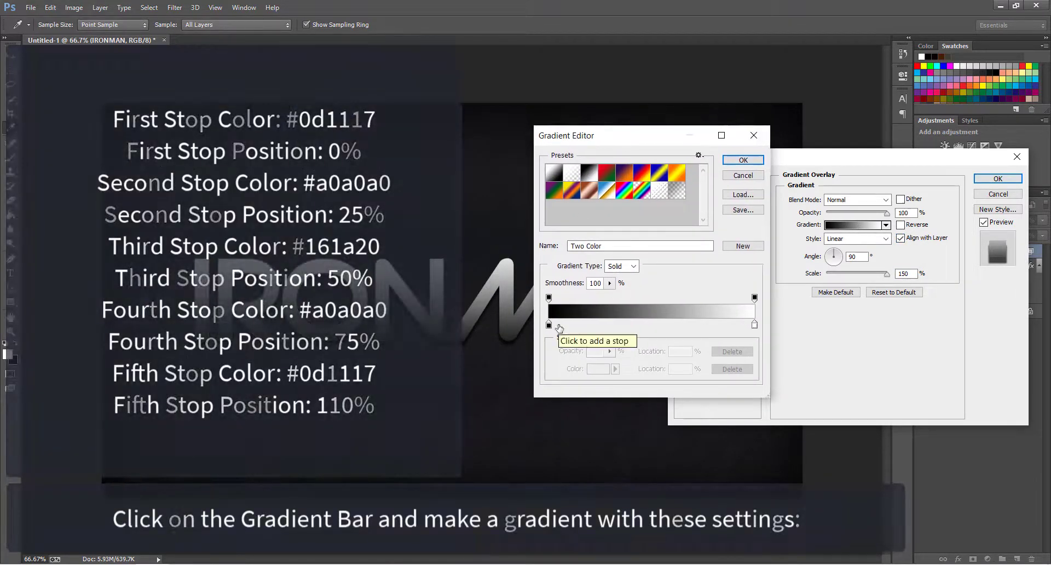
double_click(549, 325)
text(0d1117)
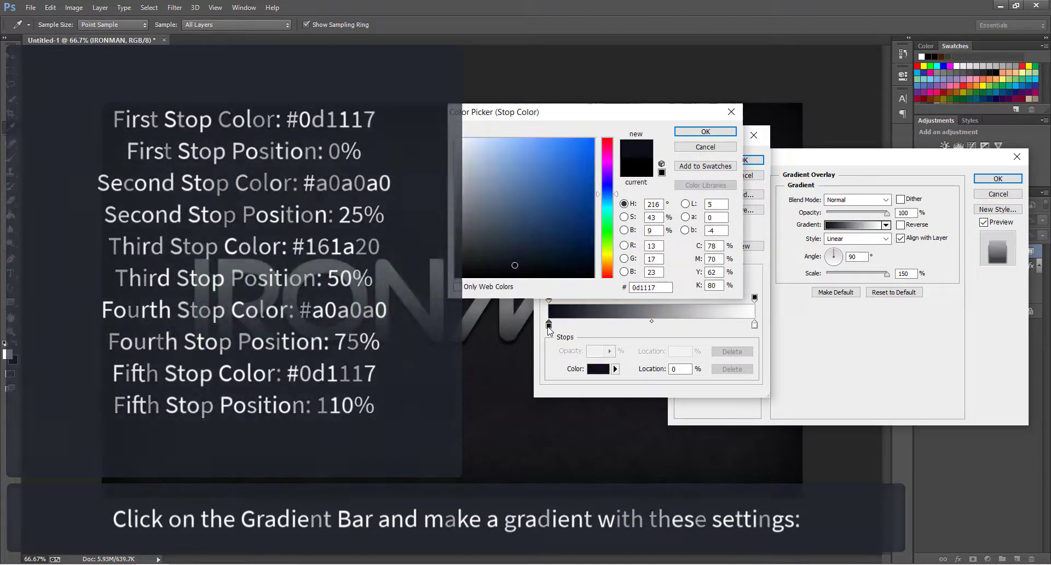
key(Return)
- Add a second color stop of #a0a0a0 at 25% in the overlay gradient
click(587, 324)
double_click(586, 324)
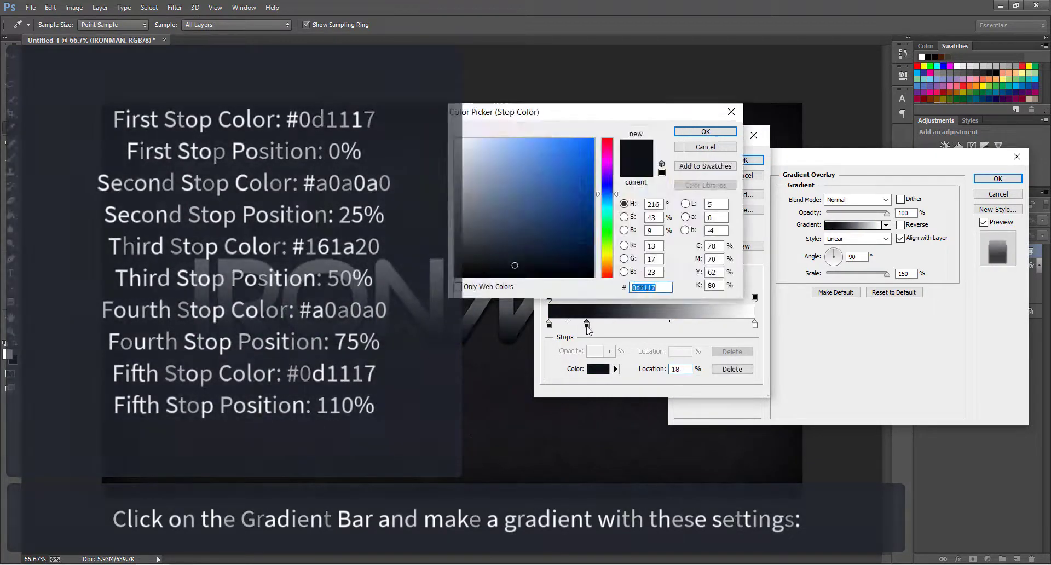
text(a0a0a0)
key(Return)
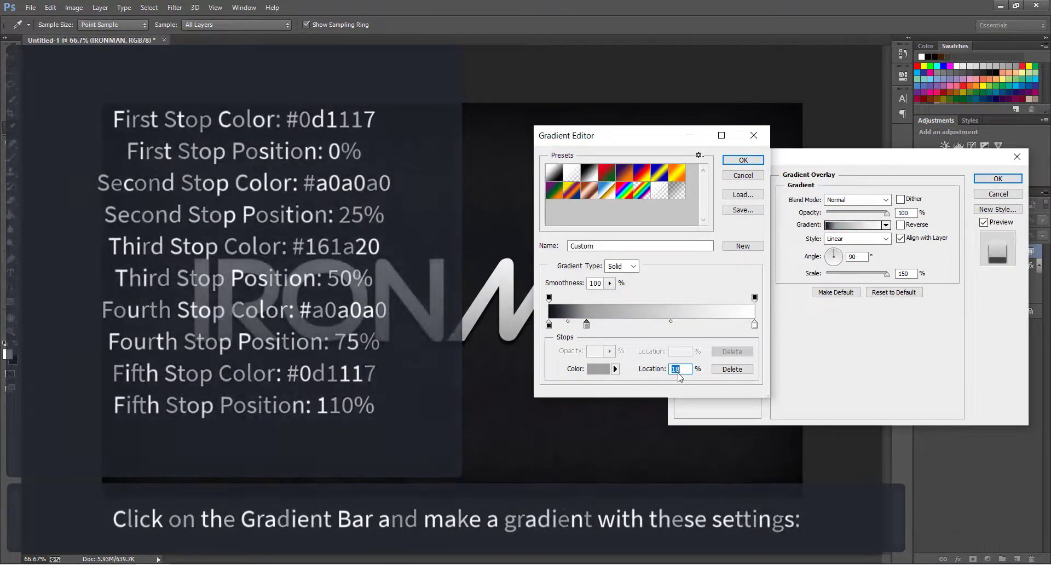
text(25)
- Add a third color stop of #161a20 at 50% in the overlay gradient
click(640, 324)
double_click(640, 324)
text(1)
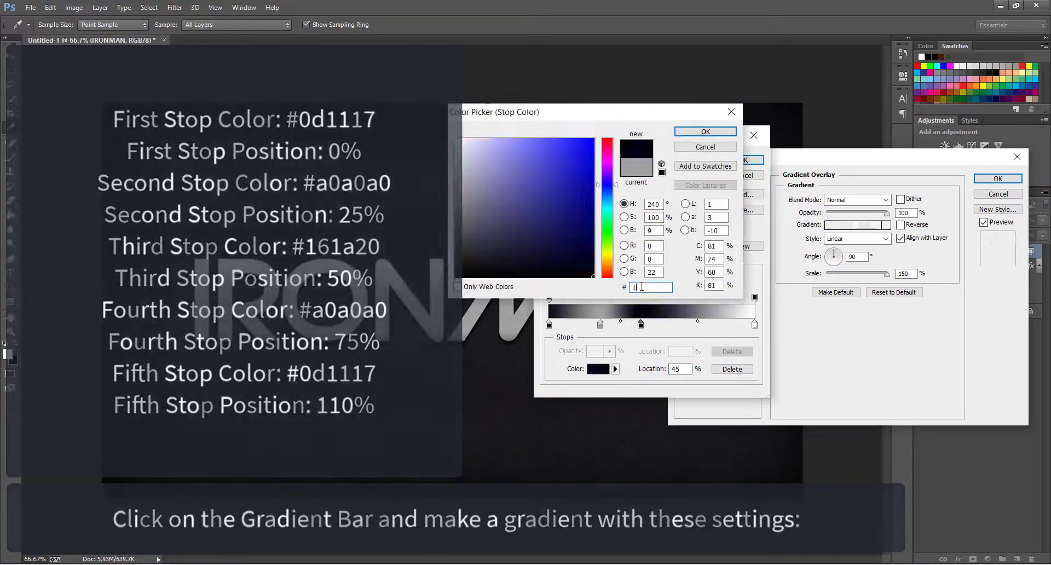
text(61a20)
key(Return)
text(50)
- Add a fourth color stop of #a0a0a0 at 75% in the overlay gradient
click(679, 324)
double_click(680, 324)
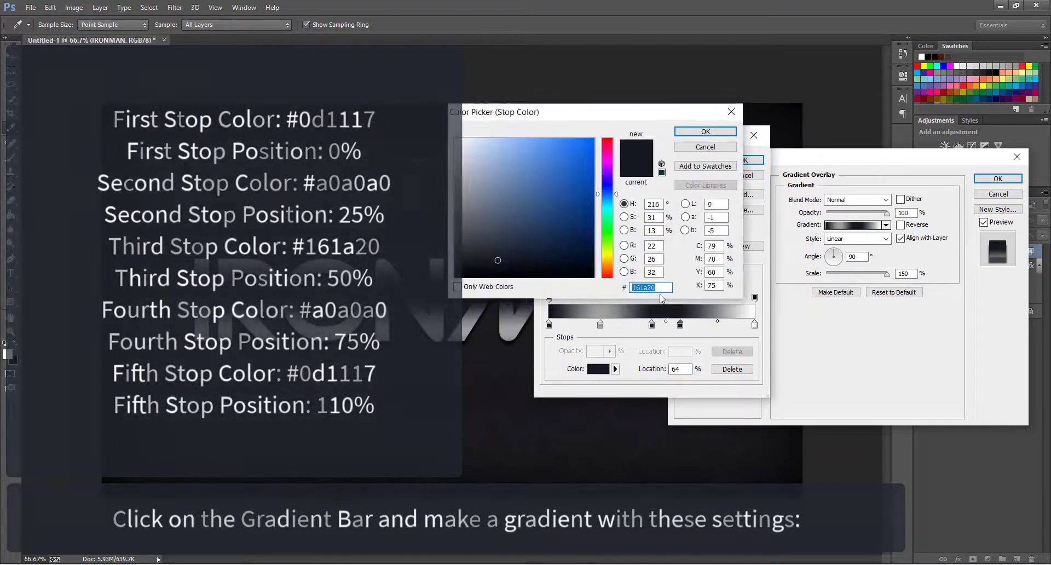
text(a0a0a0)
key(Return)
text(75)
click(734, 325)
double_click(734, 324)
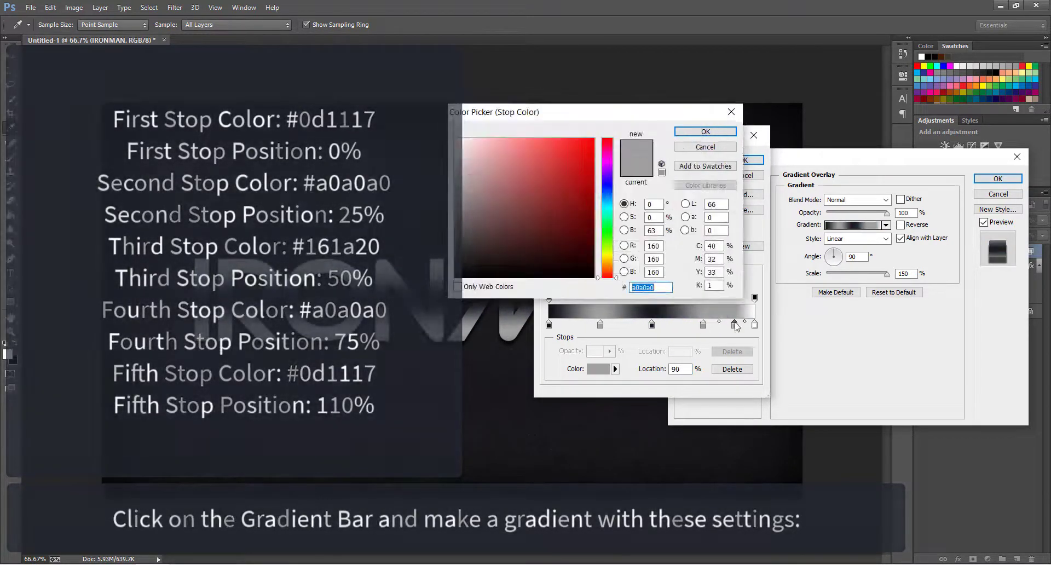
key(Return)
drag(735, 326, 746, 350)
- Set the overlay gradient's end stop to #0d1117, enter 110 as its location and accept the gradient
double_click(755, 325)
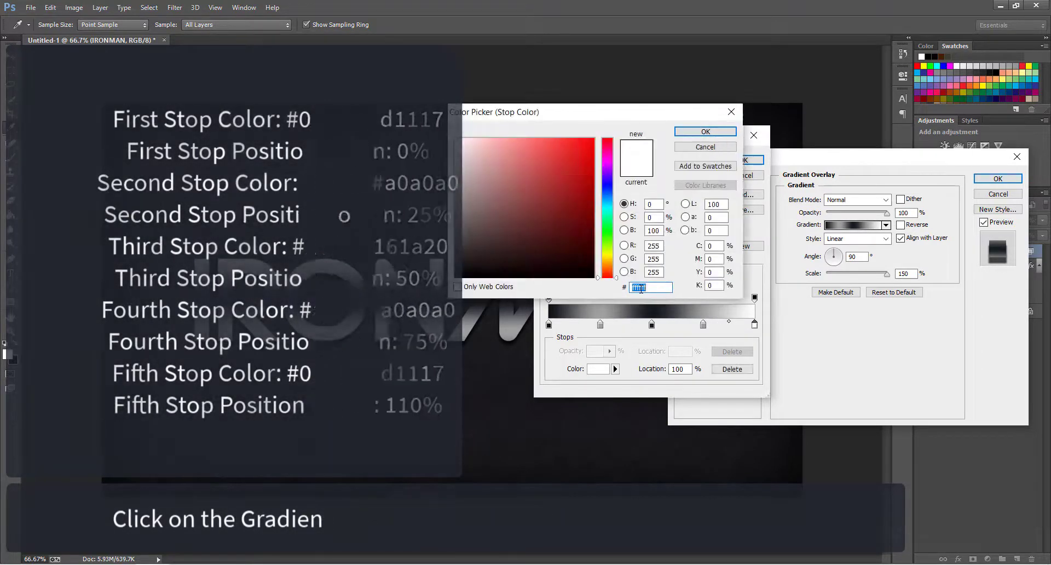
text(0d1117)
key(Return)
text(110)
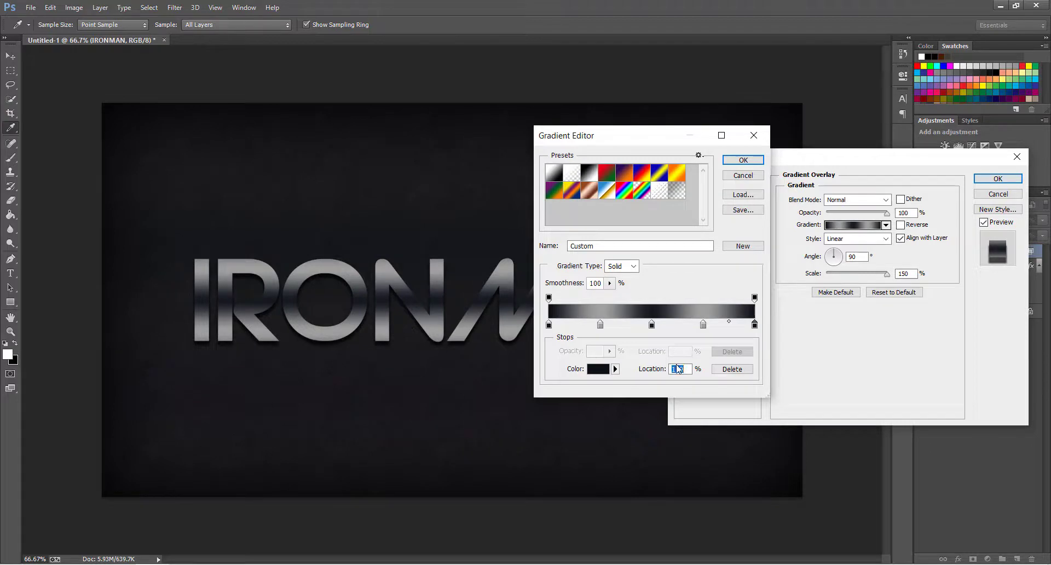
click(733, 164)
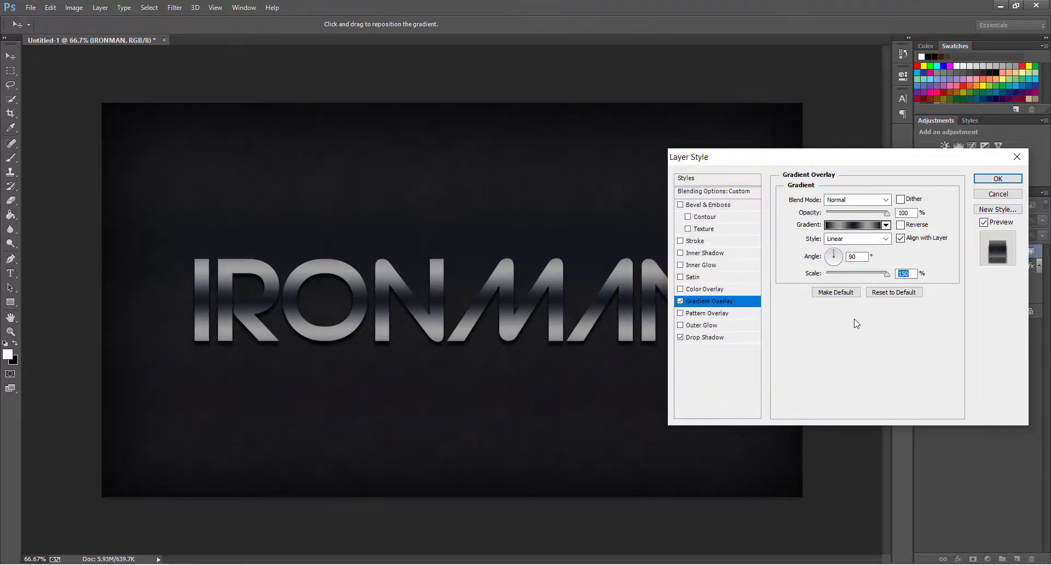
click(711, 253)
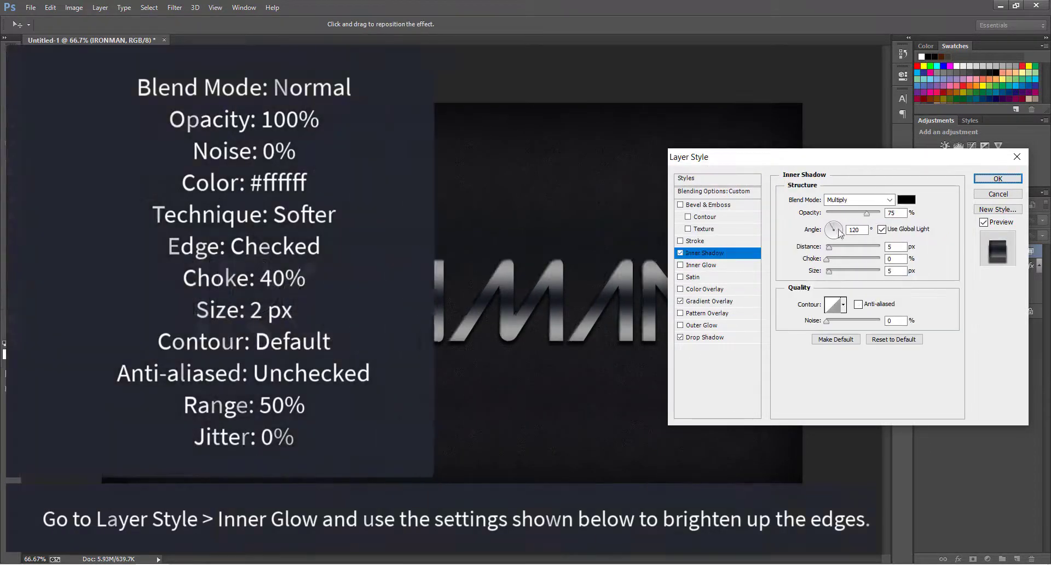
click(859, 200)
click(852, 214)
click(906, 199)
click(456, 139)
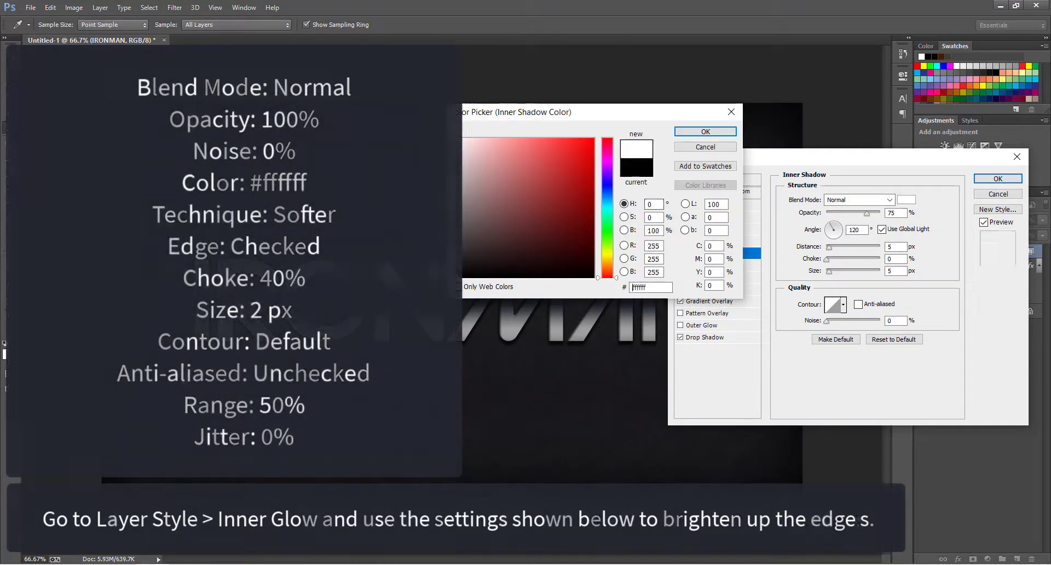
click(690, 133)
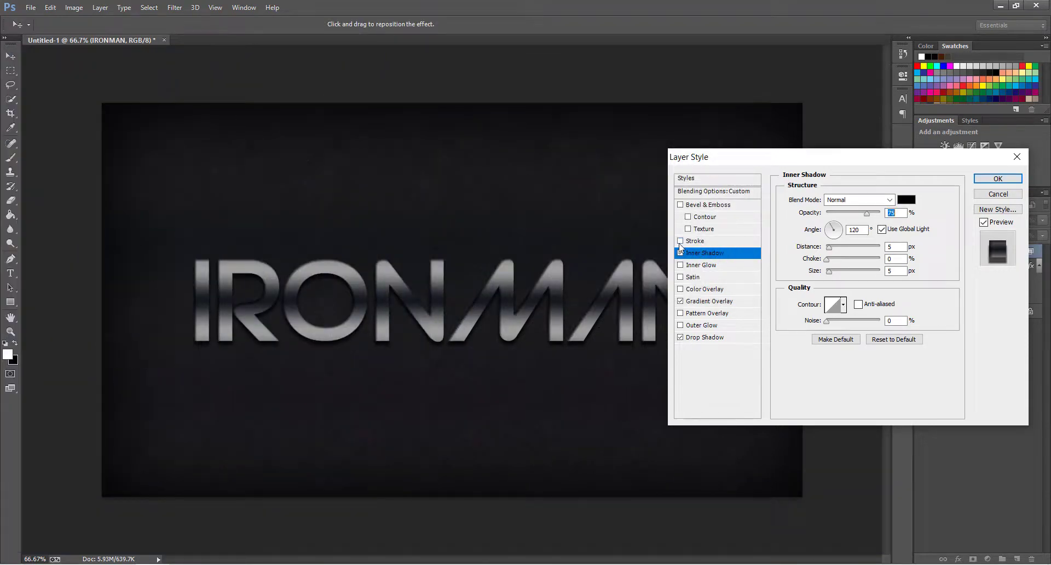
click(680, 252)
- Add a white Inner Glow with Normal blend mode, 100% opacity, 40% choke and 2 px size
click(696, 265)
click(856, 201)
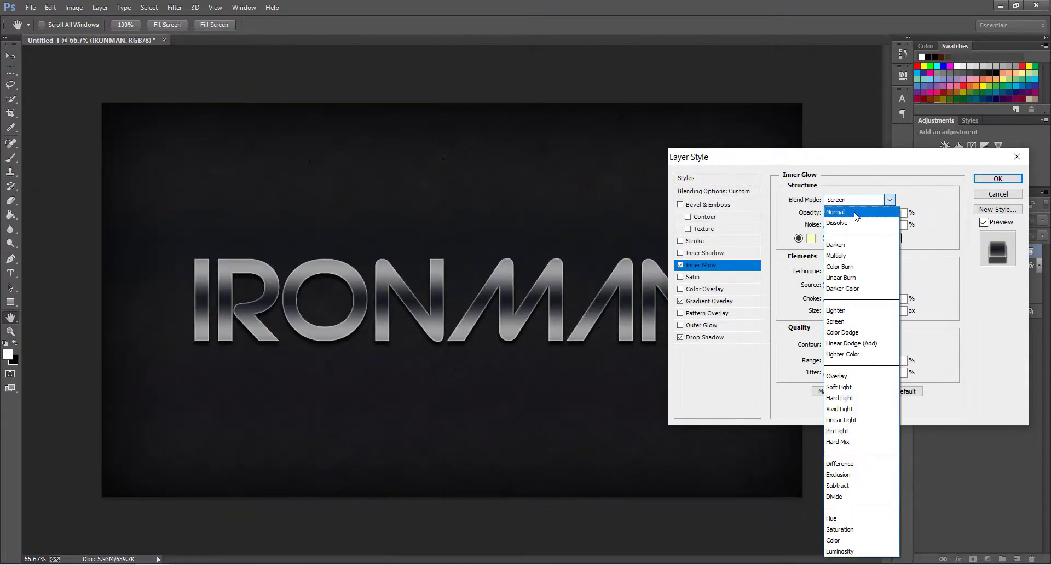
click(854, 212)
click(810, 242)
drag(463, 139, 446, 131)
click(694, 134)
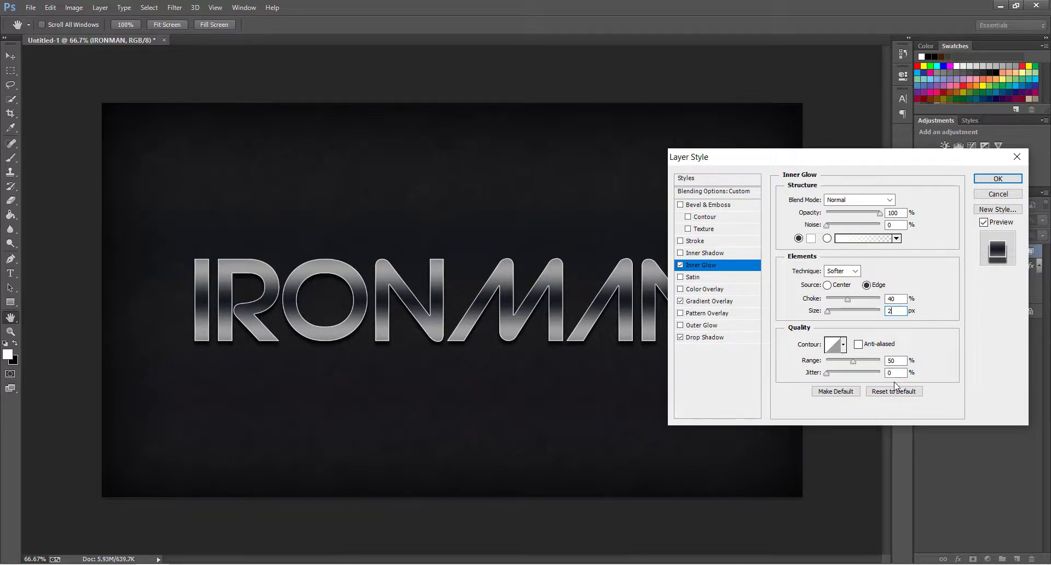
- Add an Inner Bevel through Bevel & Emboss with 10 px size and 1 px soften
click(742, 204)
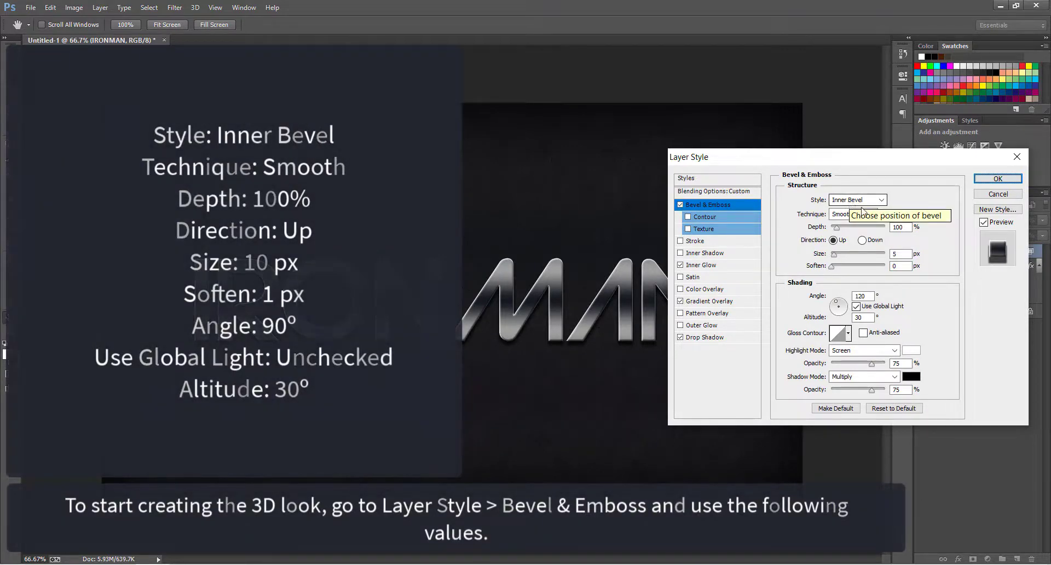
double_click(904, 256)
text(10)
key(Tab)
text(1)
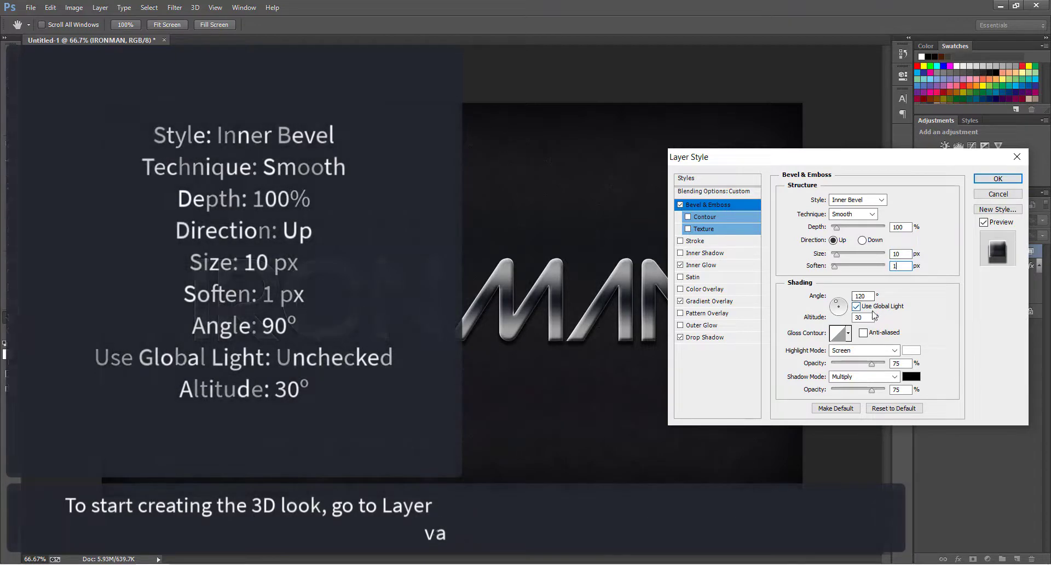
- Set the bevel shading to a 90° angle without global light and apply the CustomContourMK01 gloss contour
click(856, 306)
double_click(861, 296)
text(90)
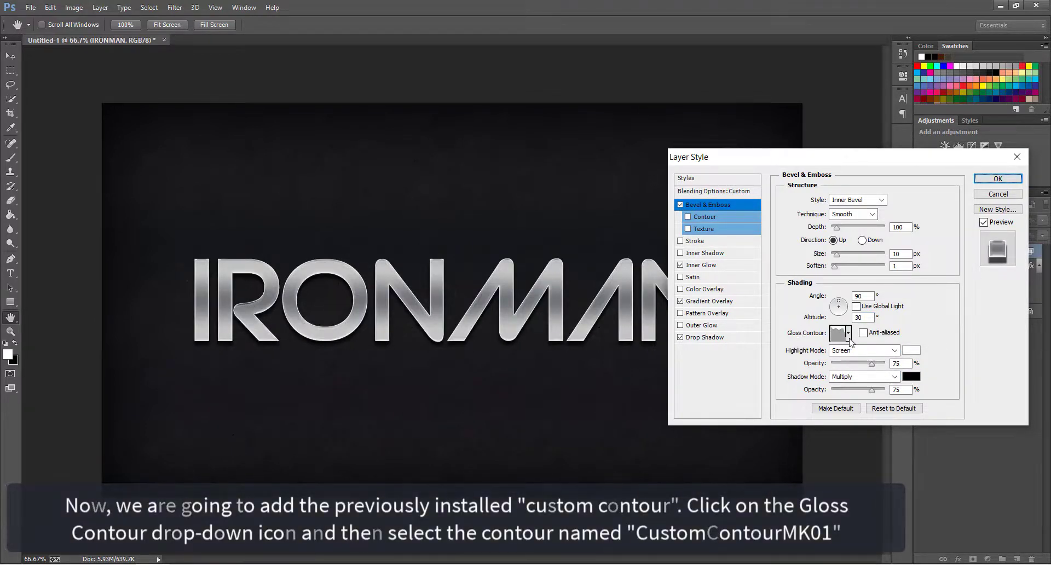
click(849, 335)
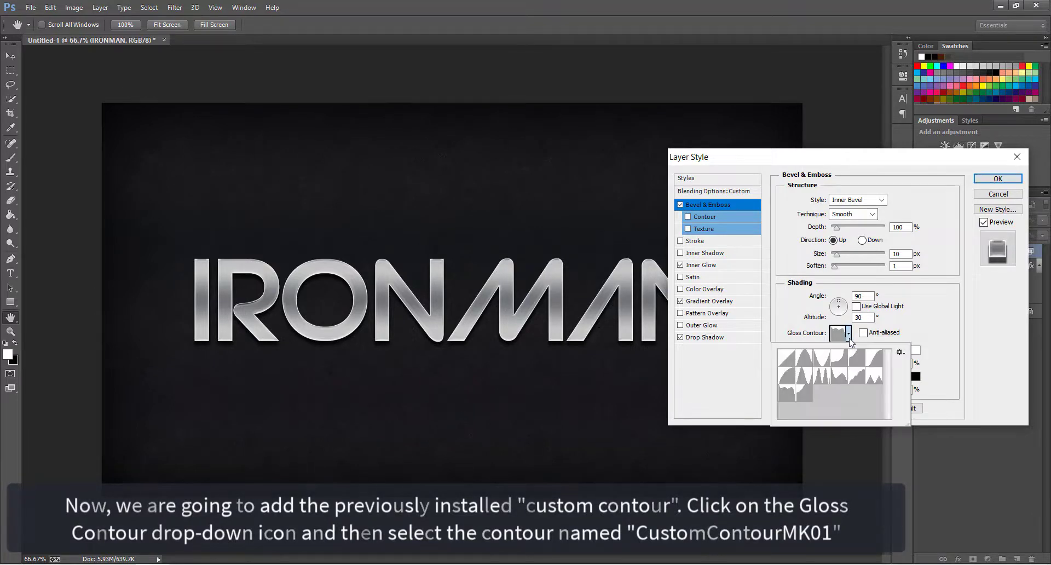
click(785, 323)
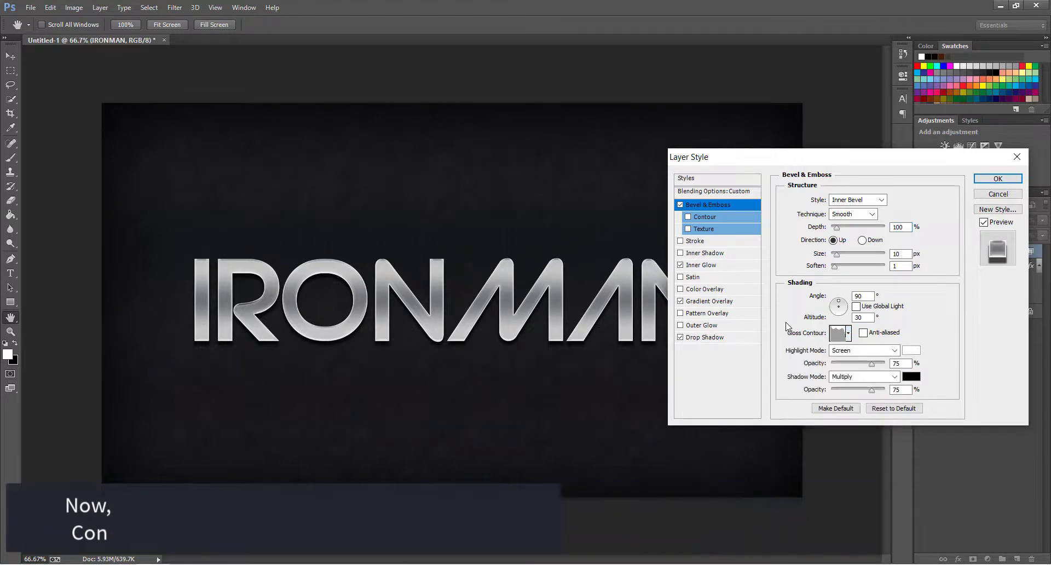
- Add a Satin effect with Color Dodge blend mode and white as its color
click(702, 278)
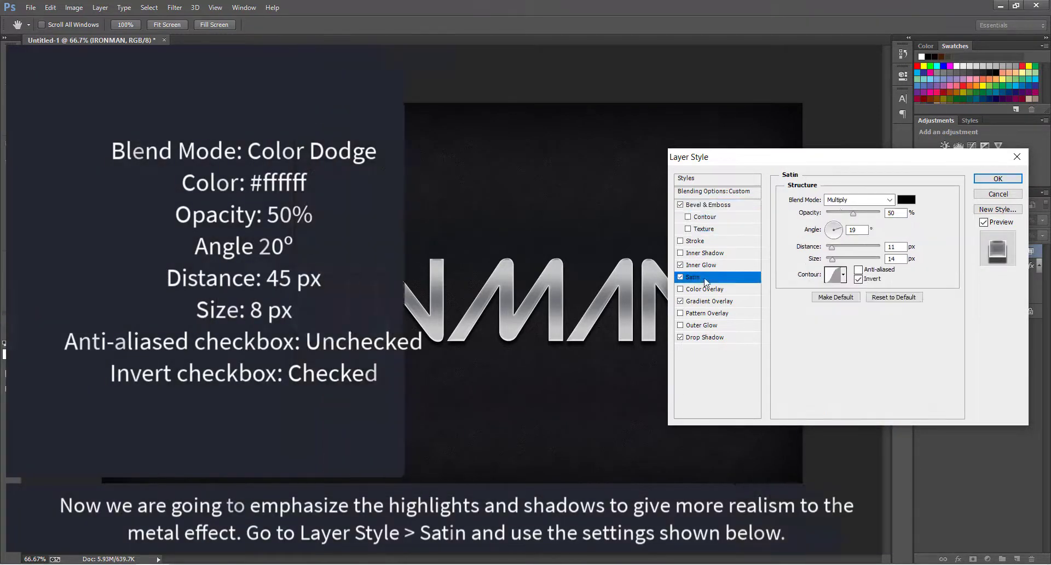
click(851, 201)
click(845, 332)
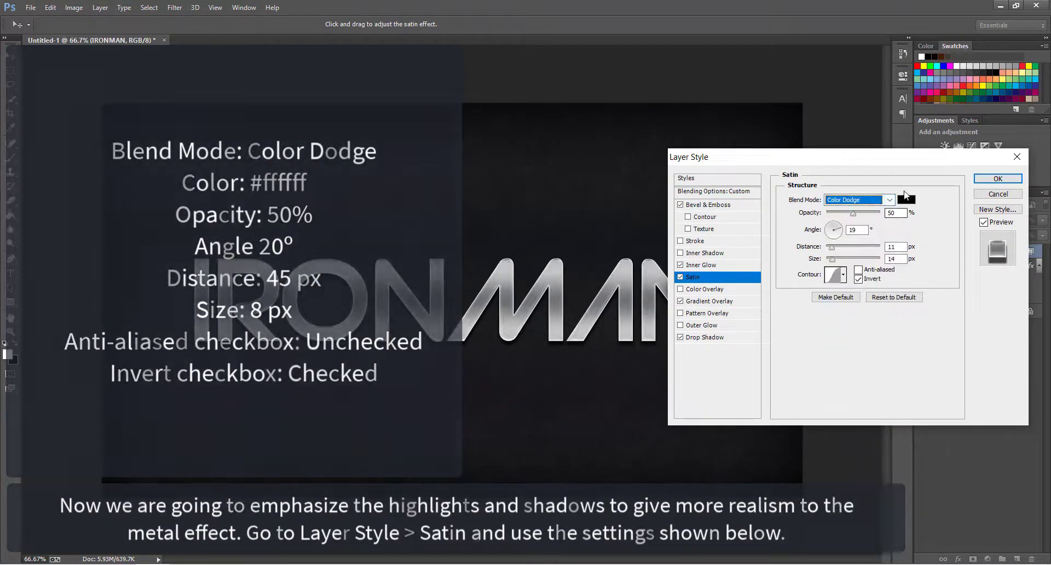
click(906, 200)
drag(492, 169, 452, 135)
click(705, 132)
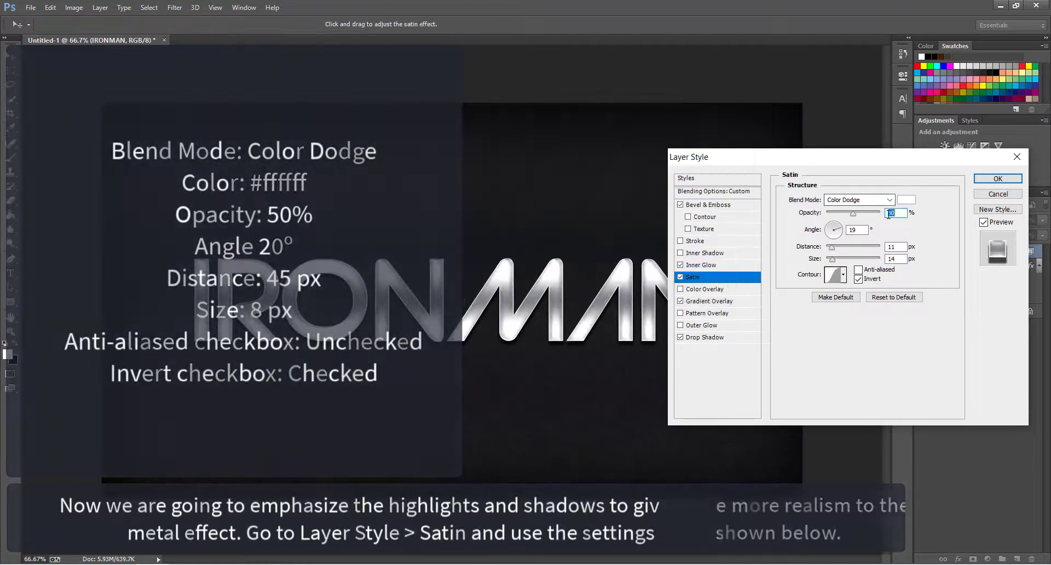
- Set the satin to a 20° angle, 45 px distance and 8 px size with the CustomContourMK02 contour
double_click(856, 229)
text(20)
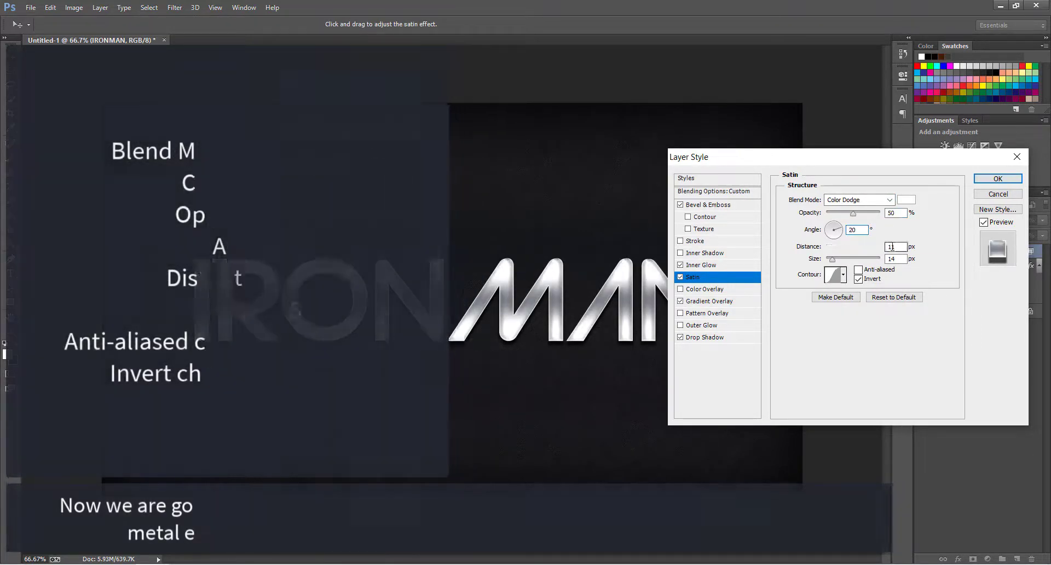
double_click(892, 246)
text(45)
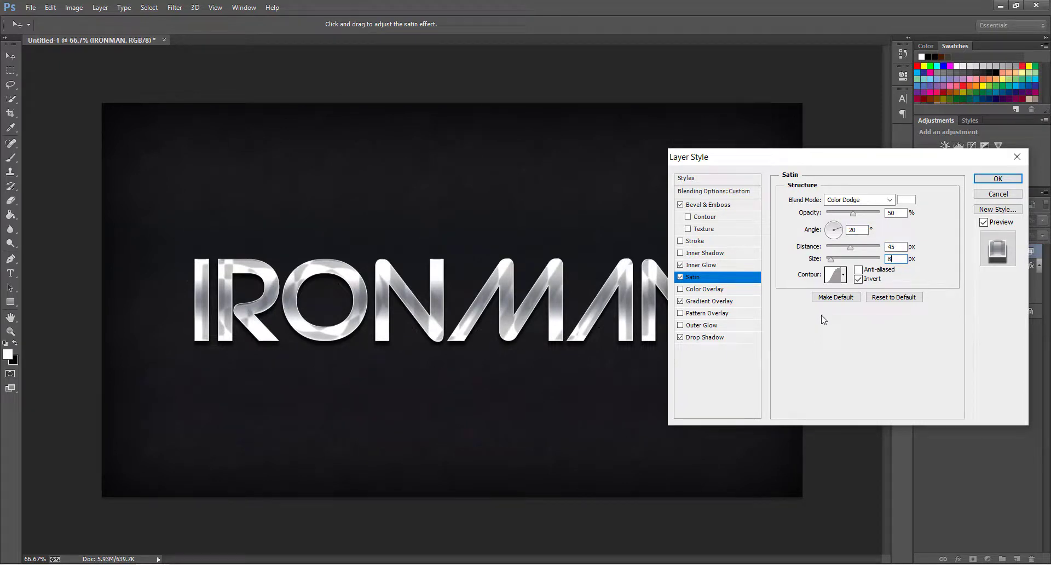
click(843, 274)
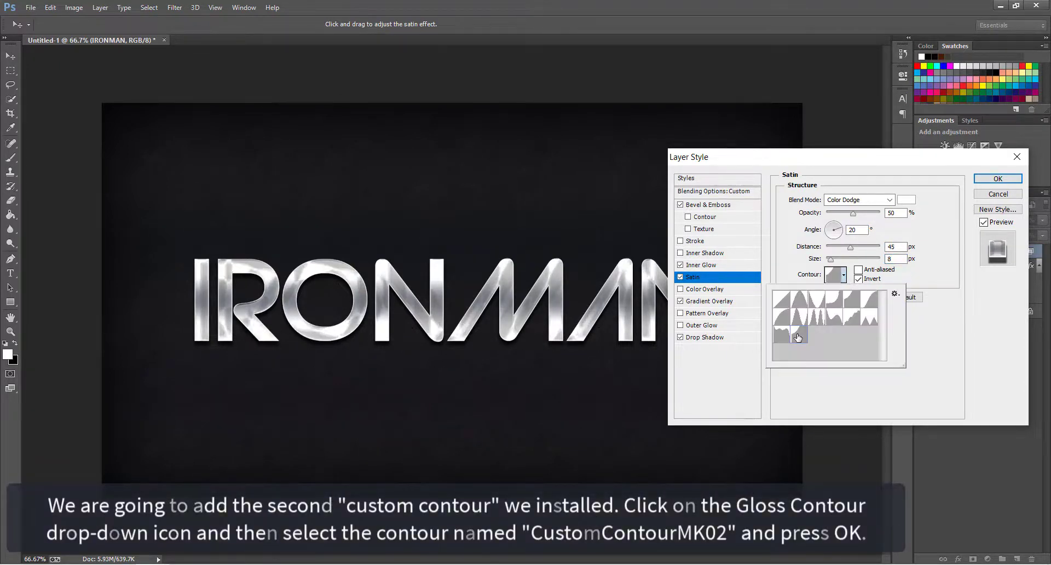
click(932, 319)
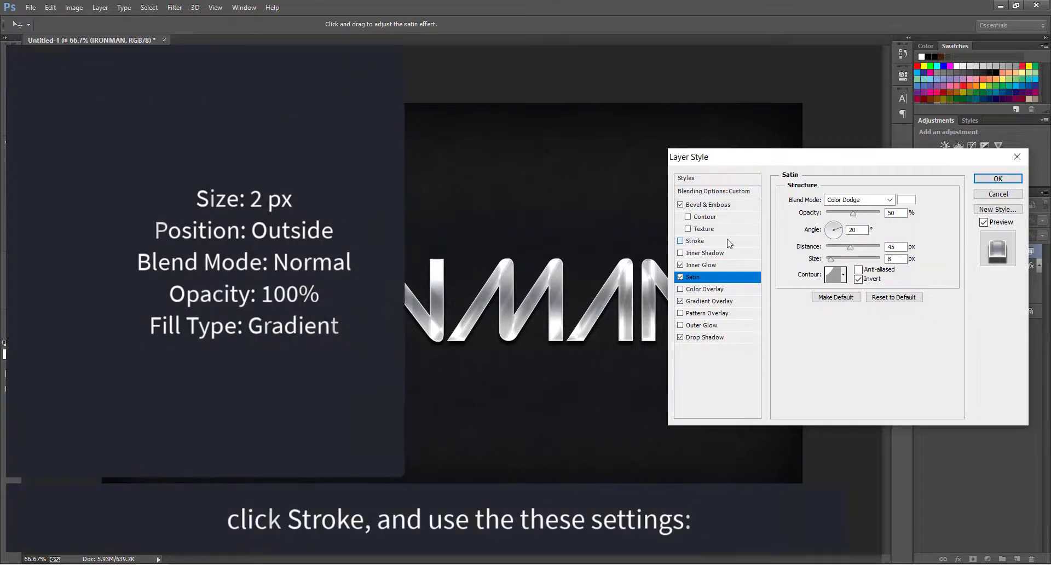
- Add a 2 px outside Stroke with a gradient fill and open its gradient for editing
click(718, 241)
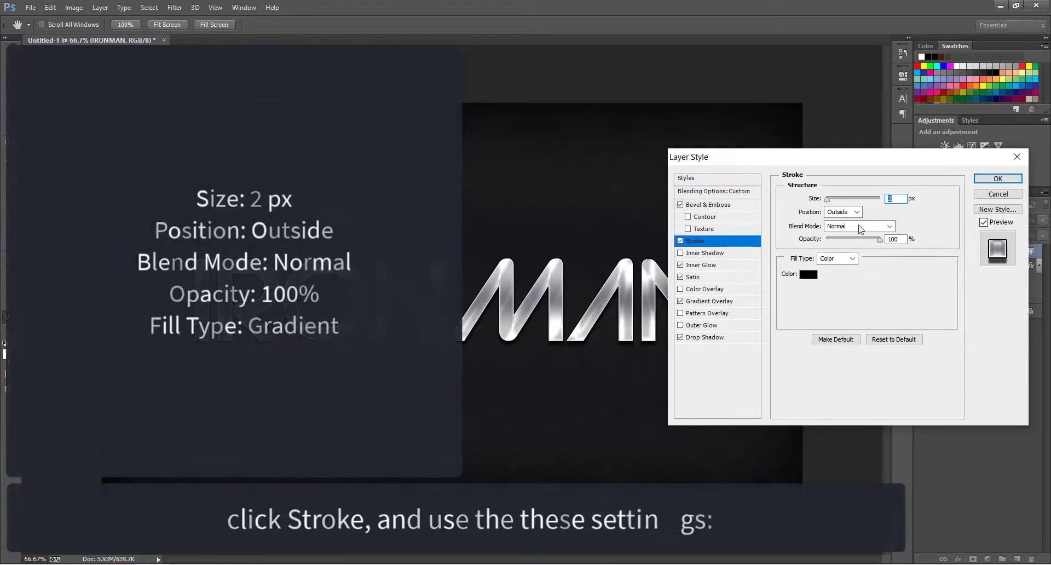
click(837, 257)
click(834, 269)
click(837, 273)
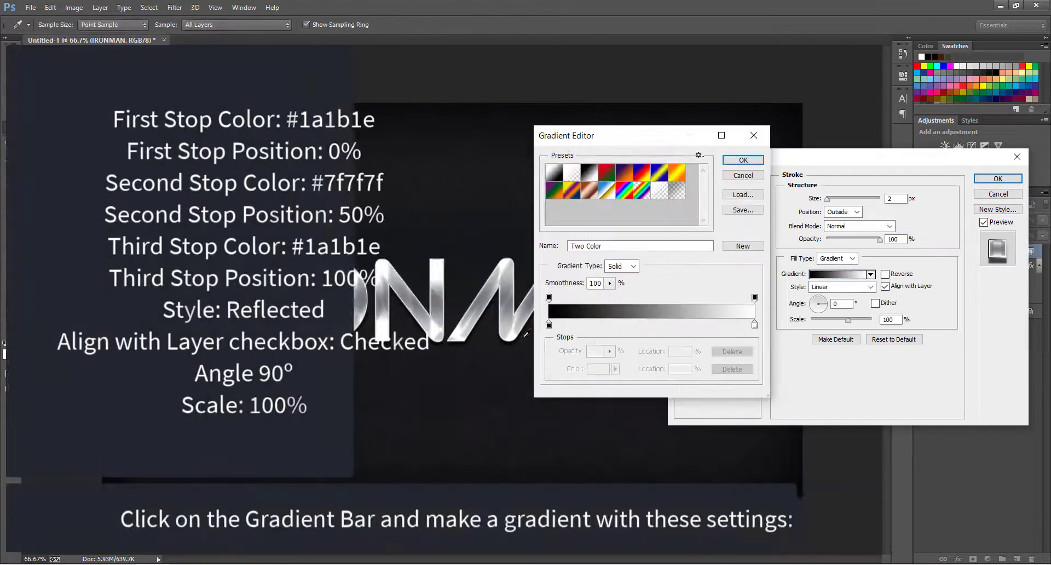
- Set the first color stop of the stroke gradient to #1a1b1e
double_click(549, 324)
text(1a1b)
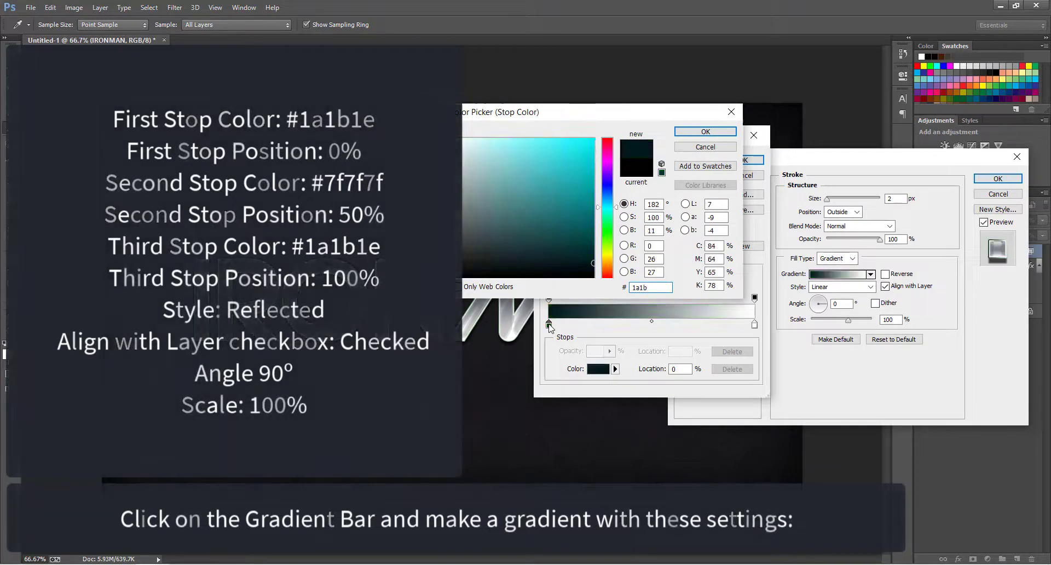
text(1e)
key(Return)
- Add a middle color stop of #7f7f7f to the stroke gradient at the 50% location
double_click(584, 324)
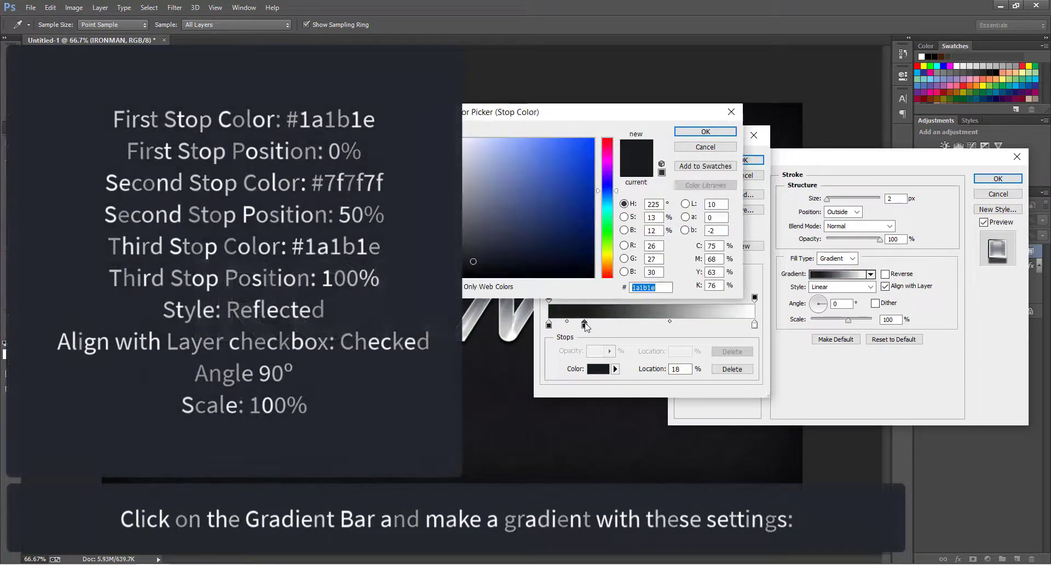
text(7f7f7f)
key(Return)
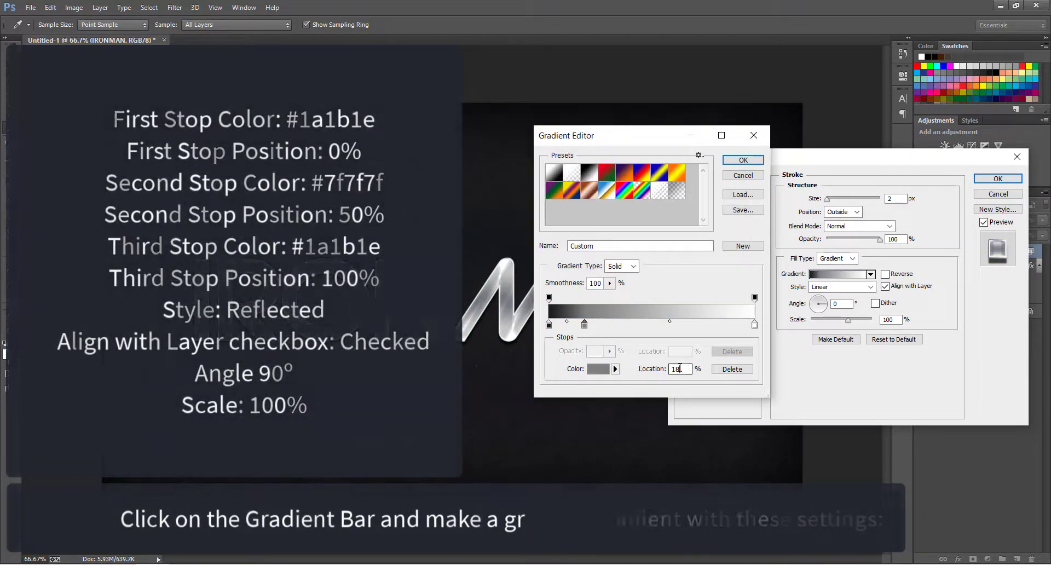
text(50)
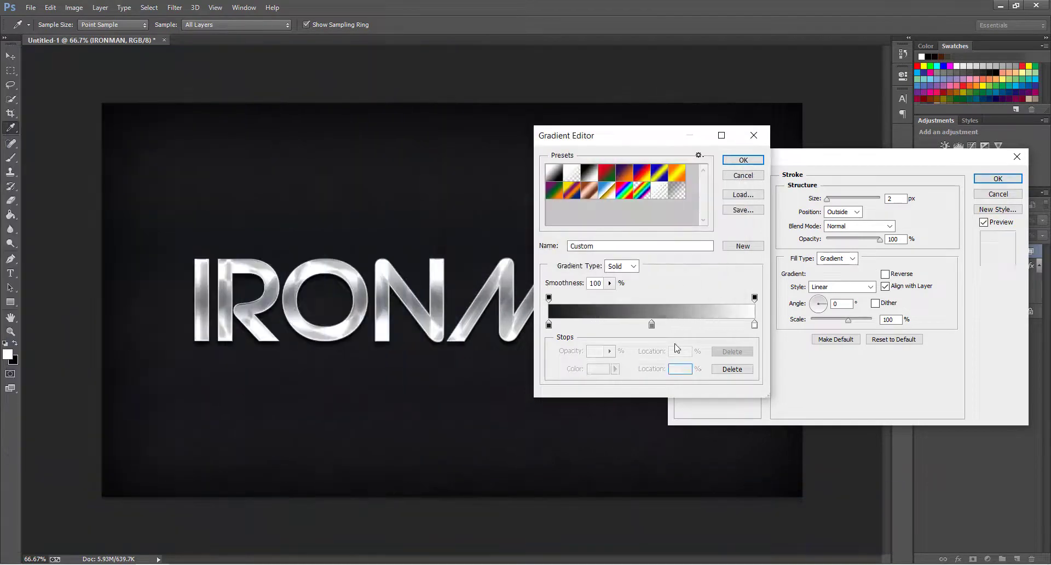
- Set the end color stop of the stroke gradient to #1a1b1e and accept the gradient
double_click(754, 324)
text(1a1)
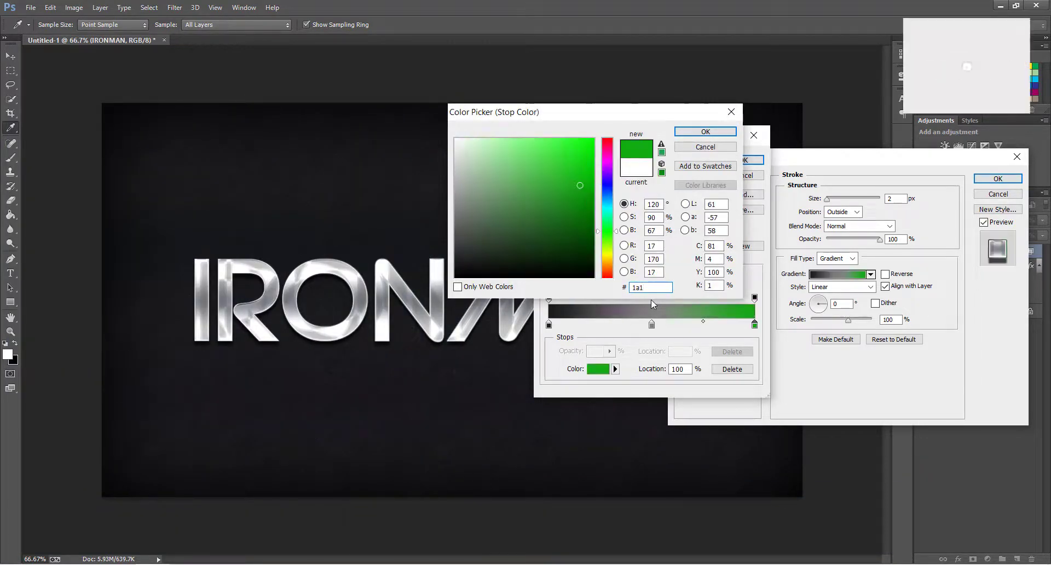
text(b1e)
key(Return)
click(744, 163)
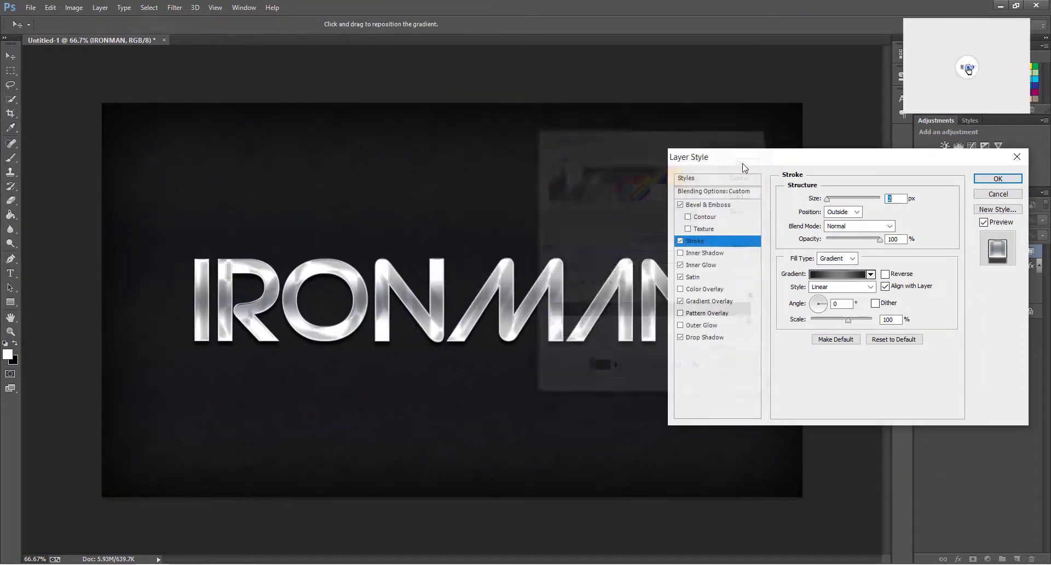
- Set the stroke gradient to Reflected style, reversed, at a 90° angle, and apply the layer style
click(823, 286)
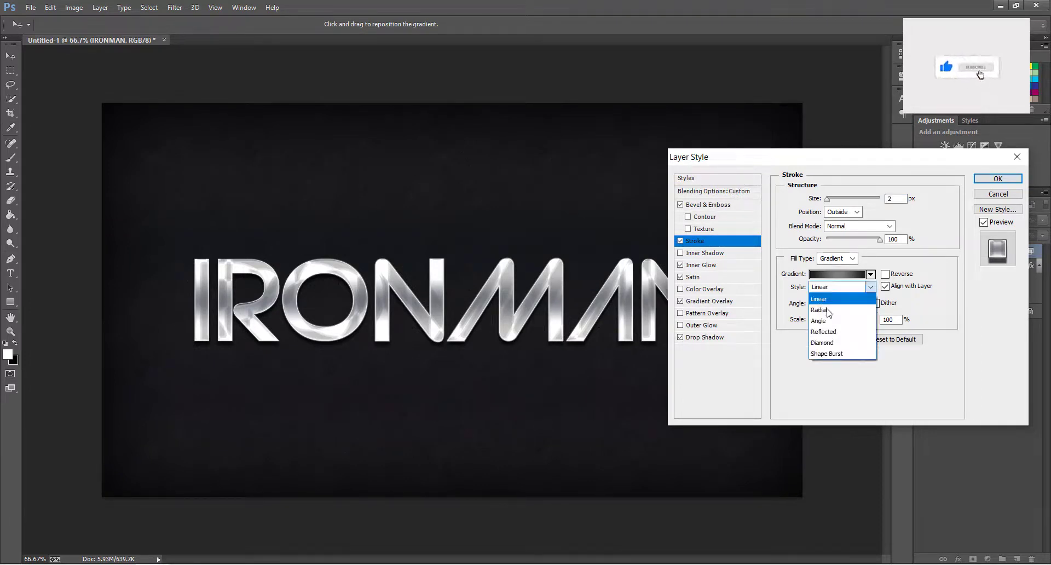
click(850, 332)
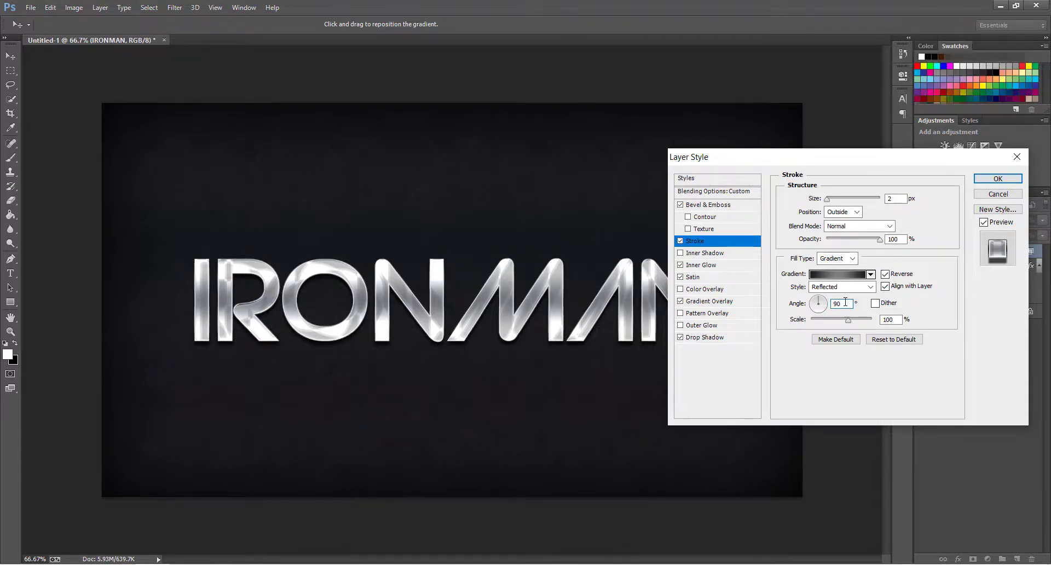
click(998, 179)
- View the finished IRONMAN artwork in full screen mode, fitted to the screen
key(f)
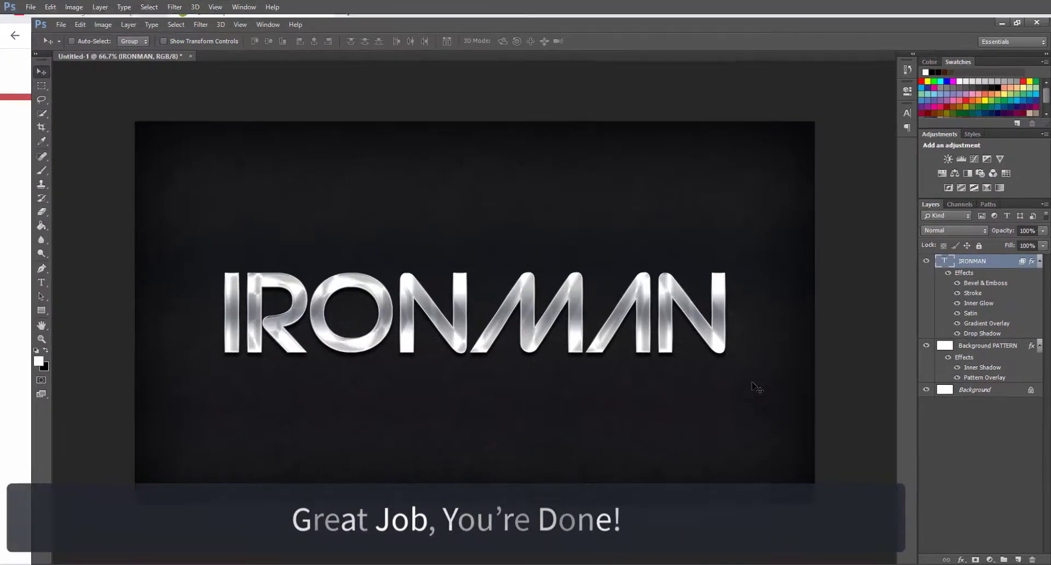
key(f)
key(ctrl+plus)
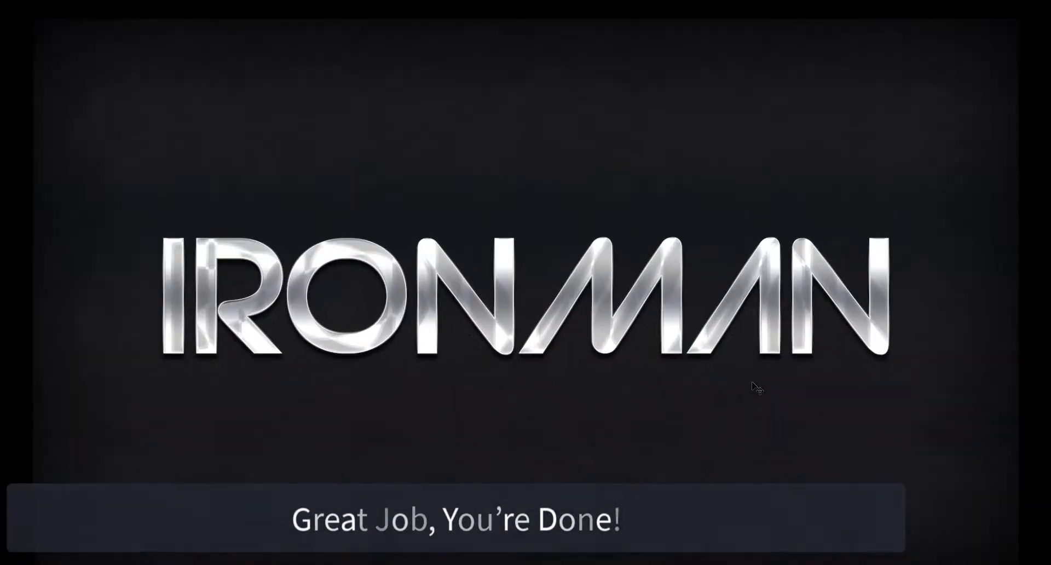
key(ctrl+plus)
key(ctrl+0)
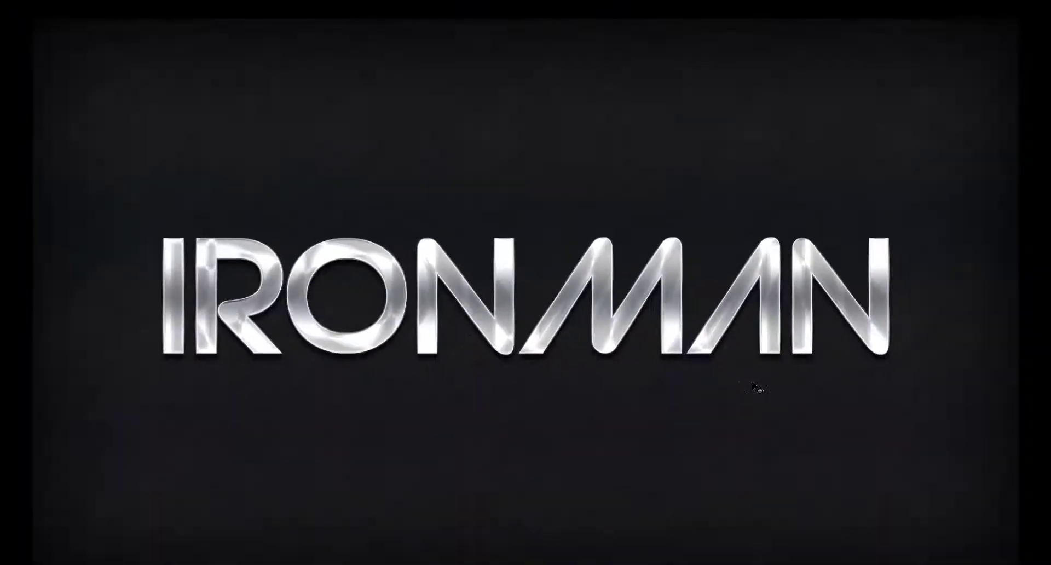